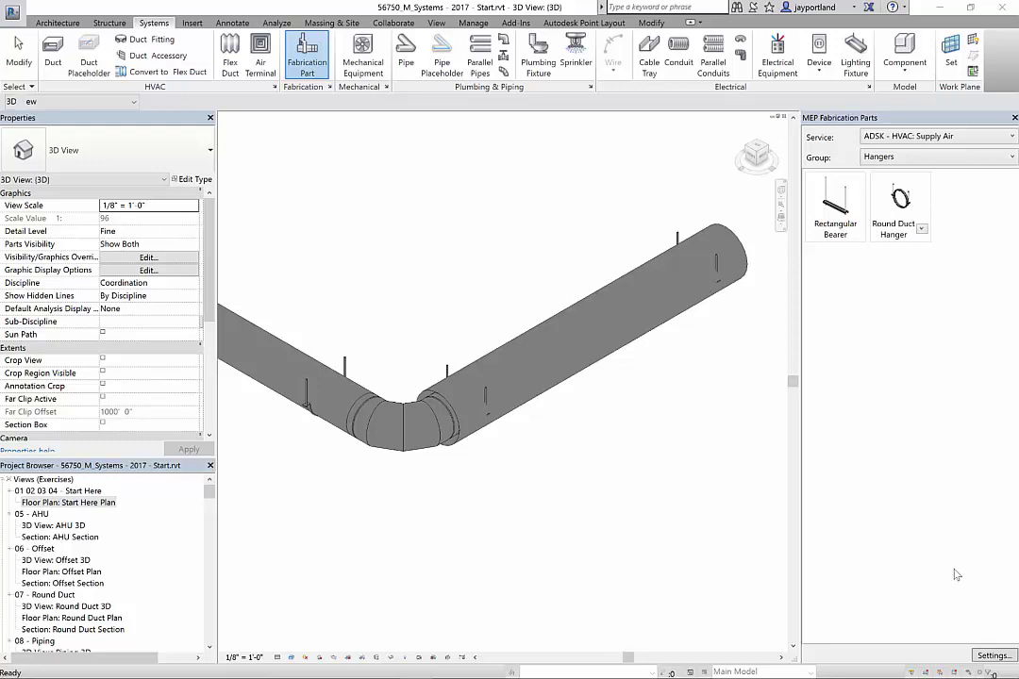
Change the insulation specification of the right-hand 14" duct from lagging to the Ductwork acoustic liner option.
{"action": "left_click", "coordinate": [578, 369]}
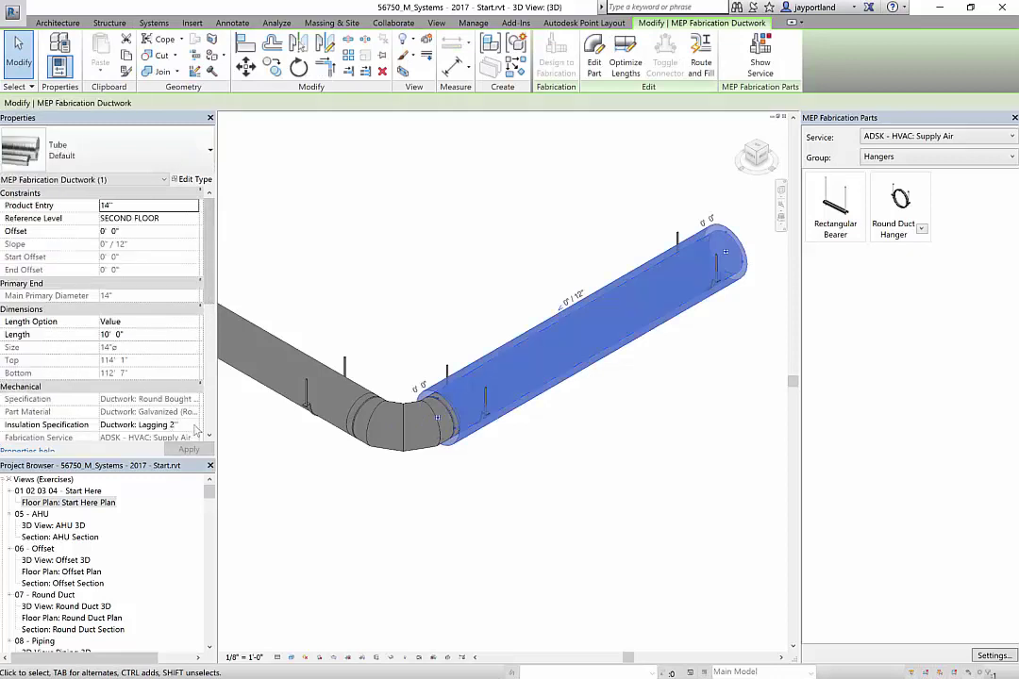
{"action": "left_click", "coordinate": [196, 427]}
{"action": "left_click", "coordinate": [141, 459]}
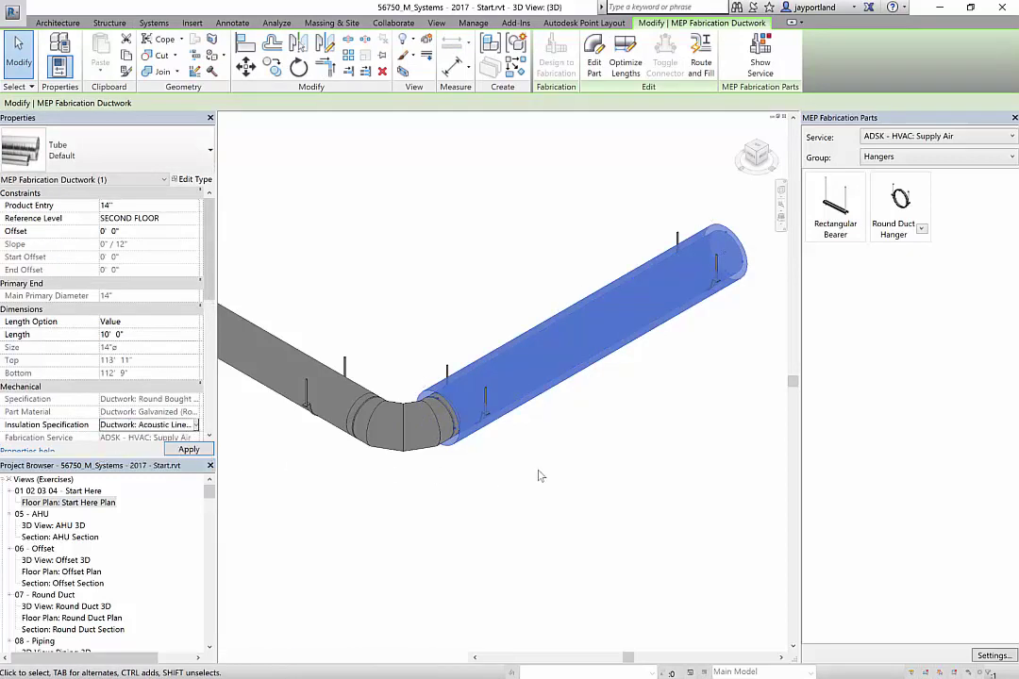
{"action": "left_click", "coordinate": [553, 415]}
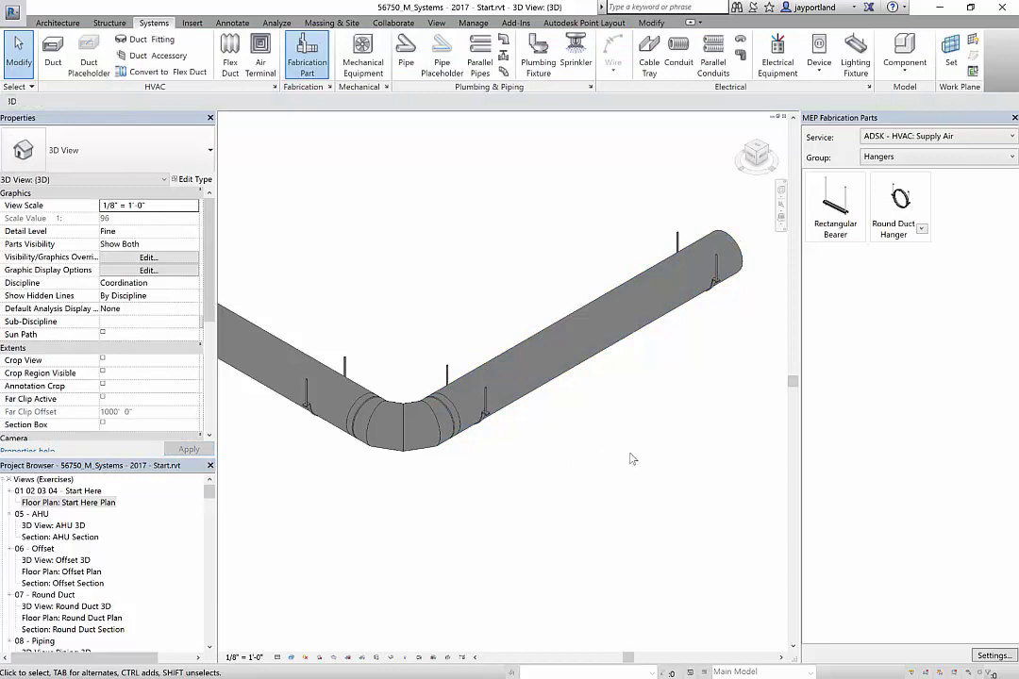
Try to tag the fabrication ductwork by category in the unlocked default 3D view, dismissing the save reminder.
{"action": "scroll", "coordinate": [632, 460], "scroll_direction": "down", "scroll_amount": 2}
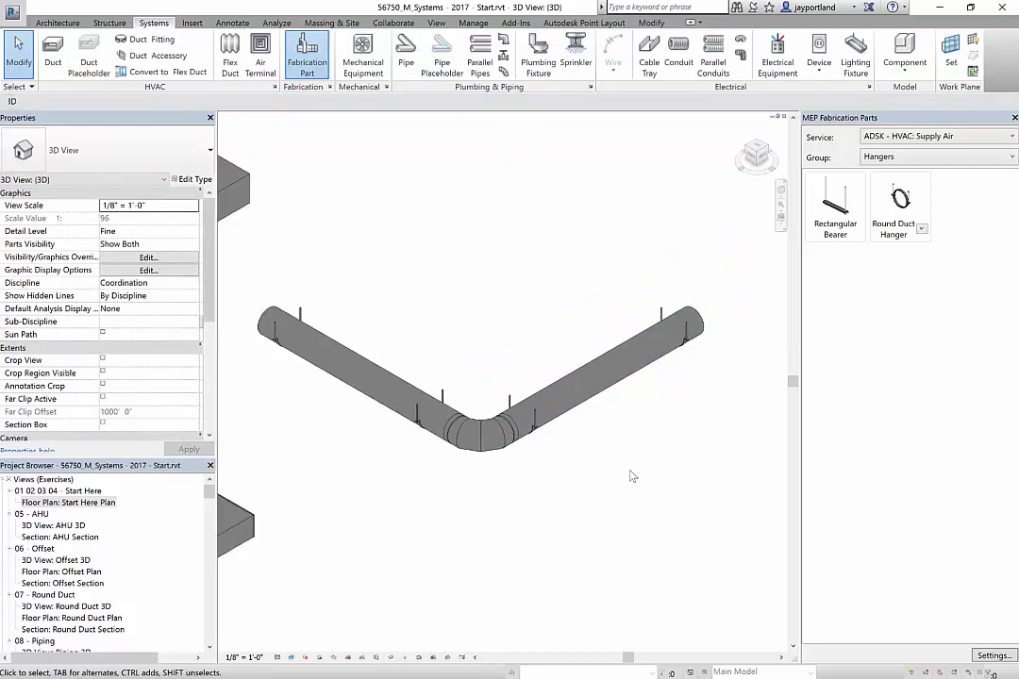
{"action": "left_click", "coordinate": [232, 24]}
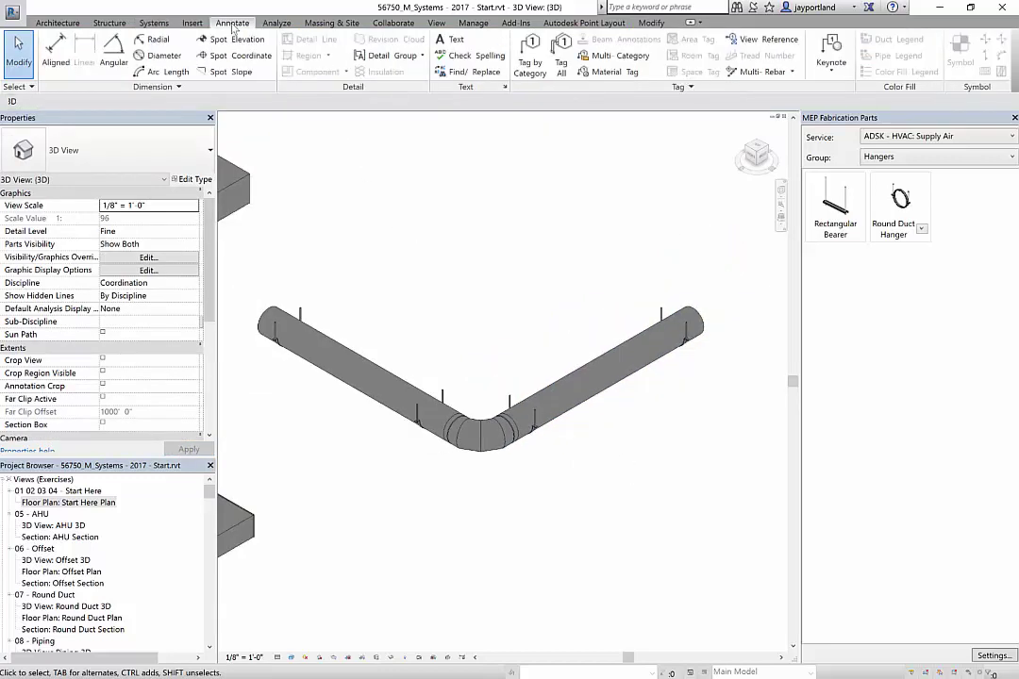
{"action": "left_click", "coordinate": [533, 59]}
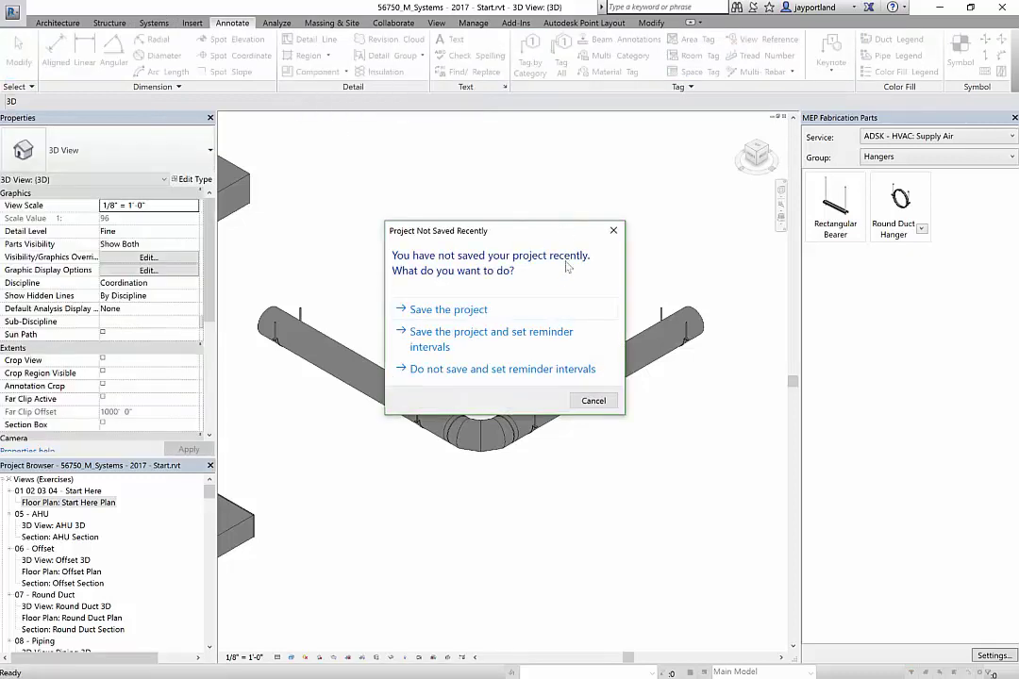
{"action": "left_click", "coordinate": [614, 230]}
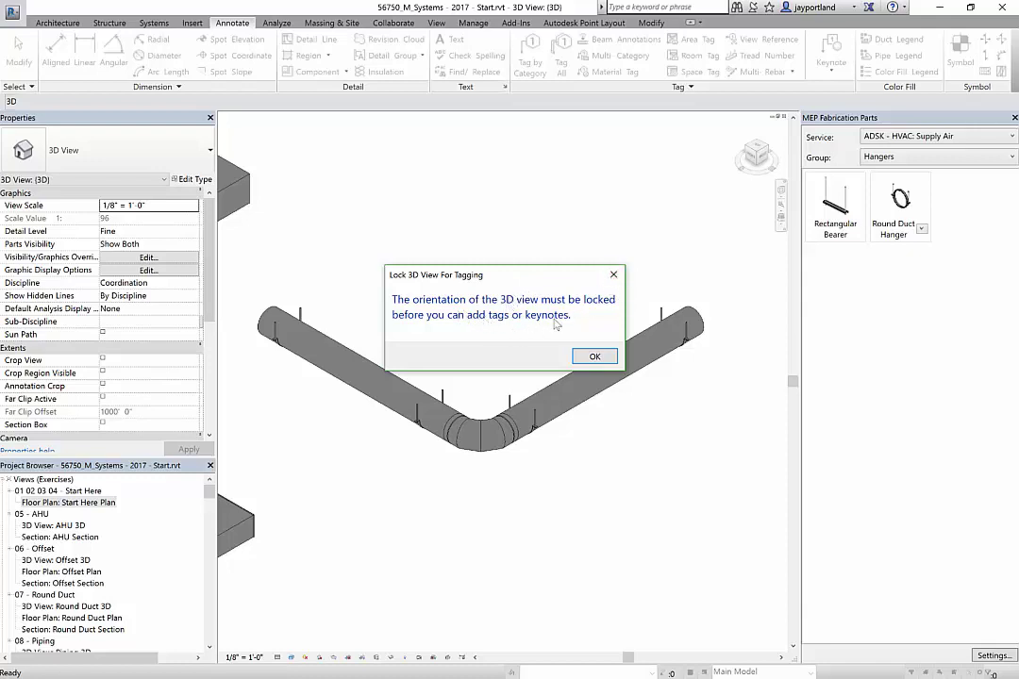
{"action": "key", "text": "Return"}
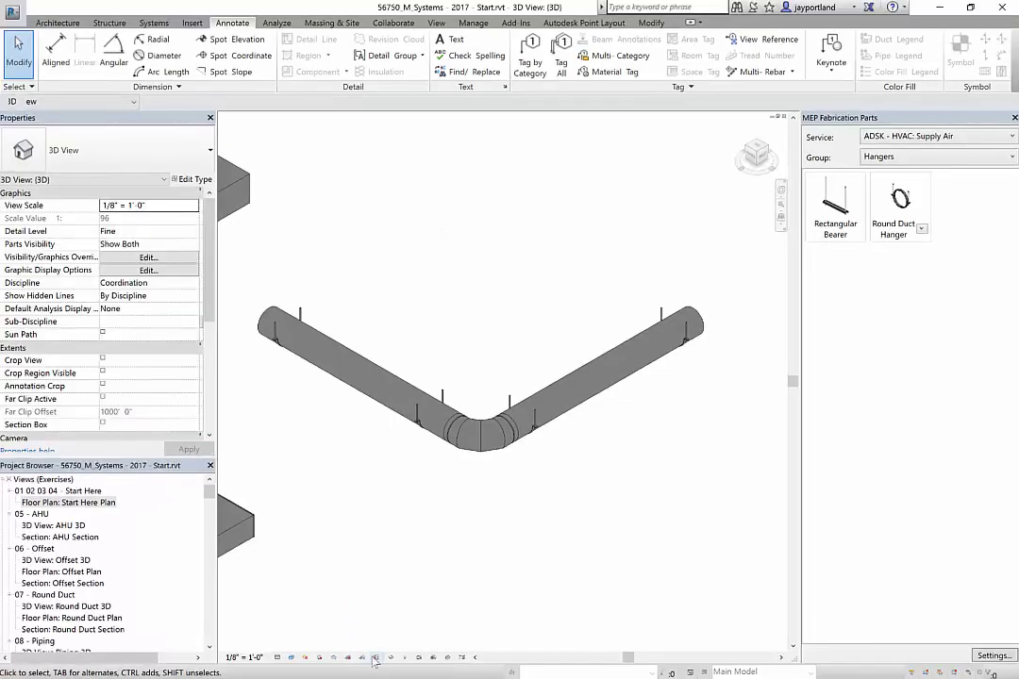
Save the 3D view's orientation and lock it under the name "Fab Ductwork and hangers".
{"action": "left_click", "coordinate": [374, 658]}
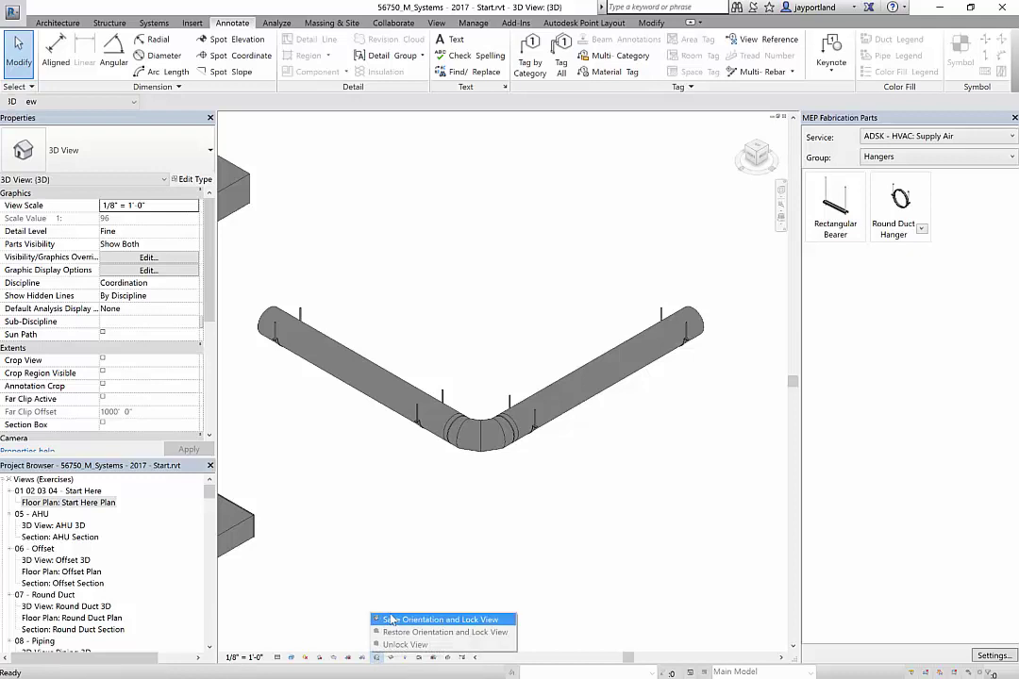
{"action": "left_click", "coordinate": [450, 620]}
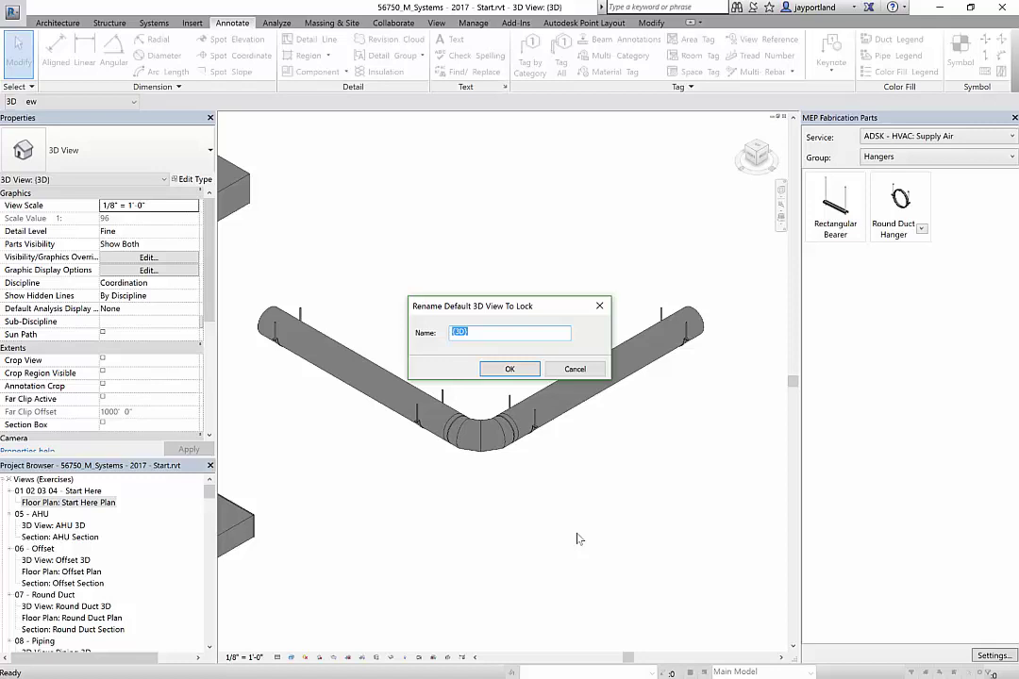
{"action": "type", "text": "Fab Ductwork and hangers"}
{"action": "key", "text": "Return"}
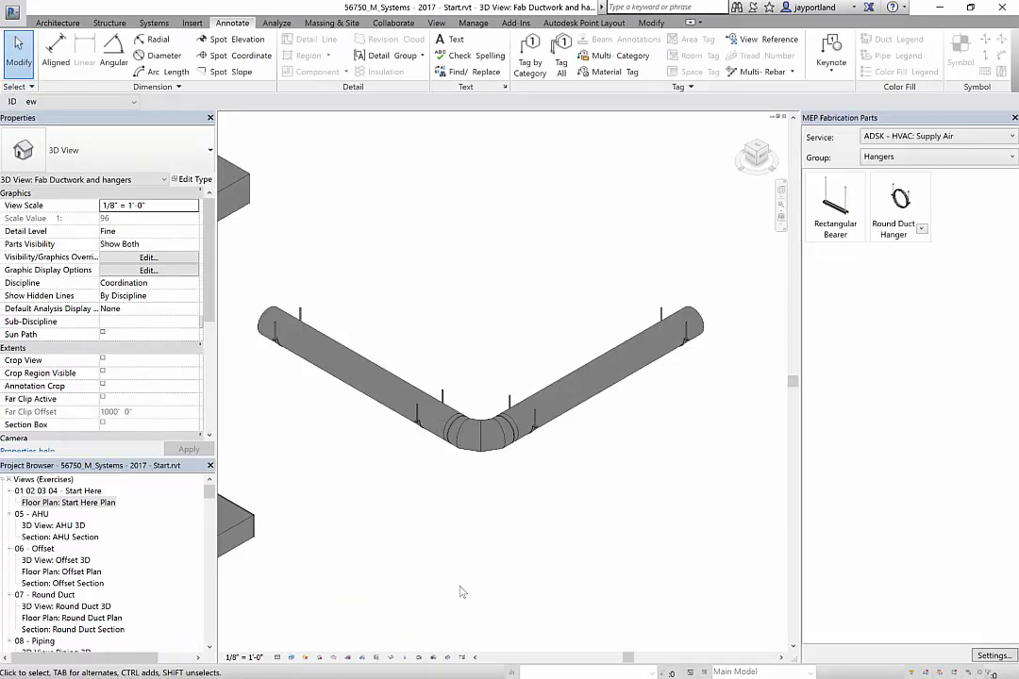
Tag the right-hand duct by category with a free-end leader, placing the size tag below and beside the duct.
{"action": "left_click", "coordinate": [542, 56]}
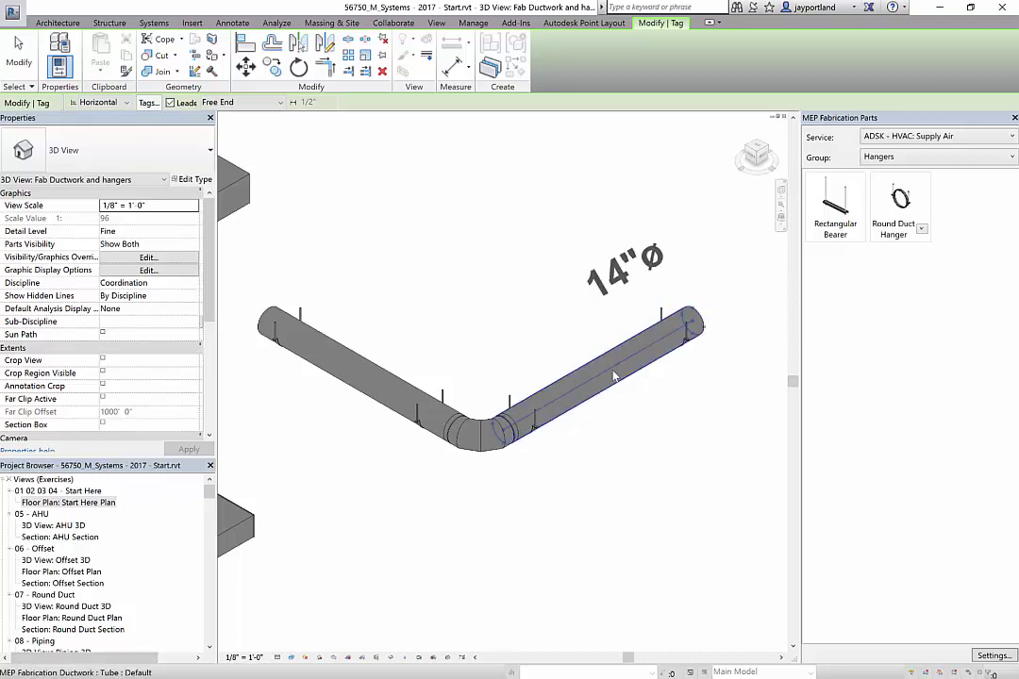
{"action": "left_click_drag", "start_coordinate": [612, 382], "coordinate": [677, 443]}
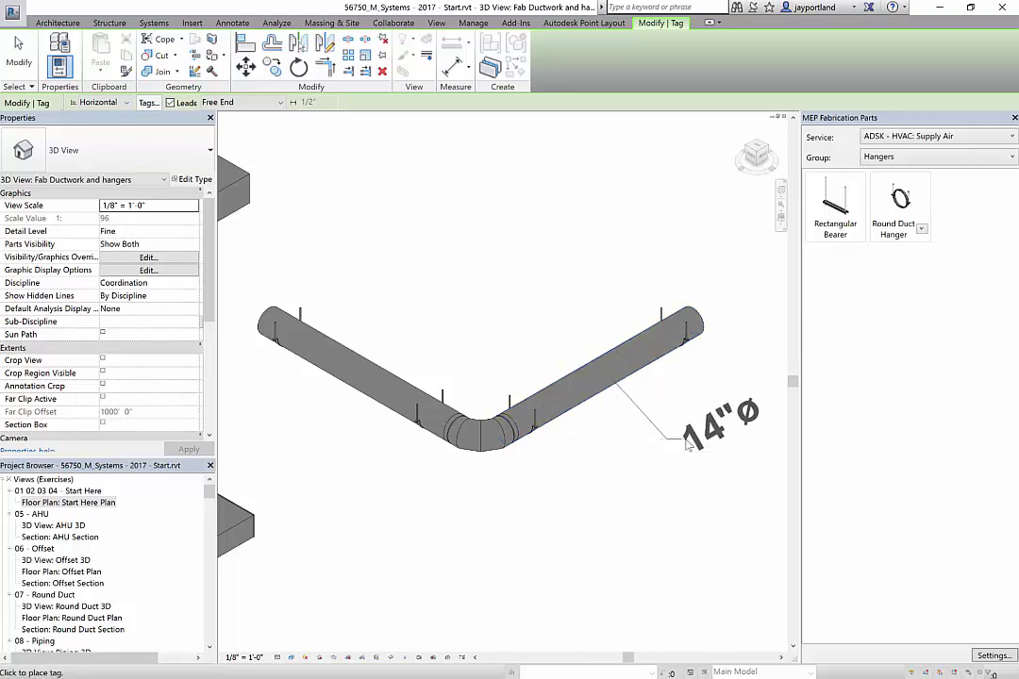
{"action": "left_click", "coordinate": [719, 411]}
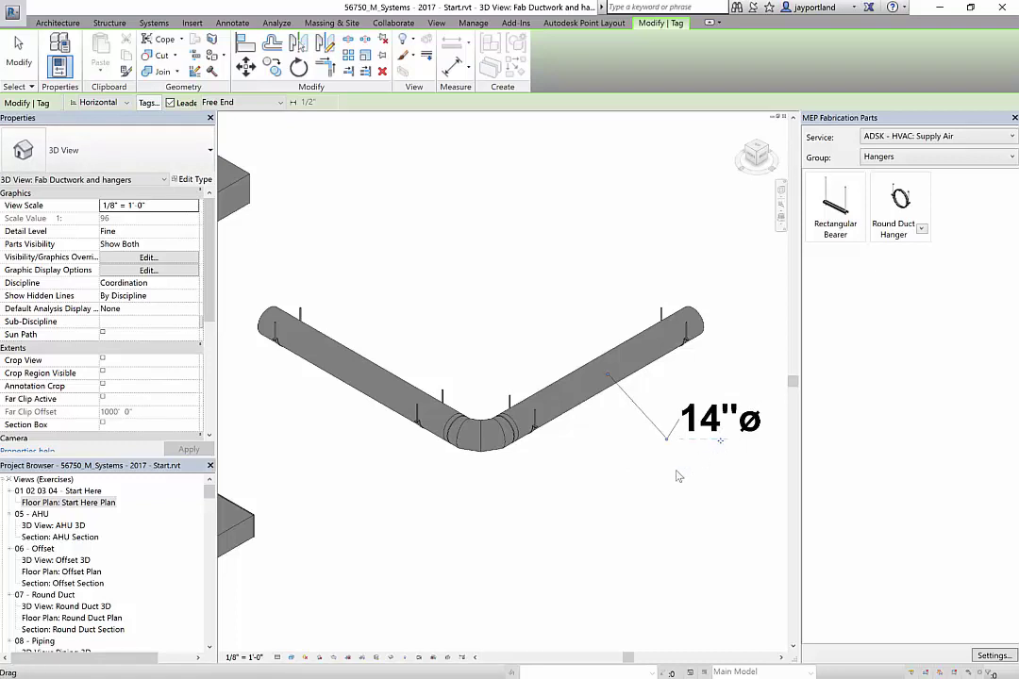
{"action": "key", "text": "Escape"}
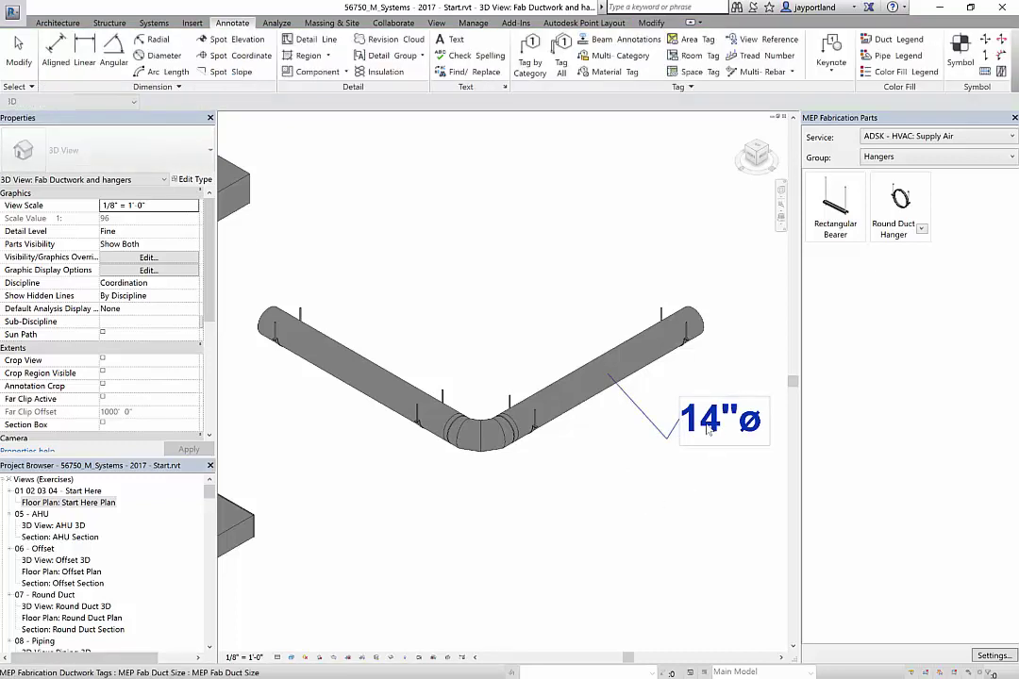
{"action": "left_click", "coordinate": [703, 429]}
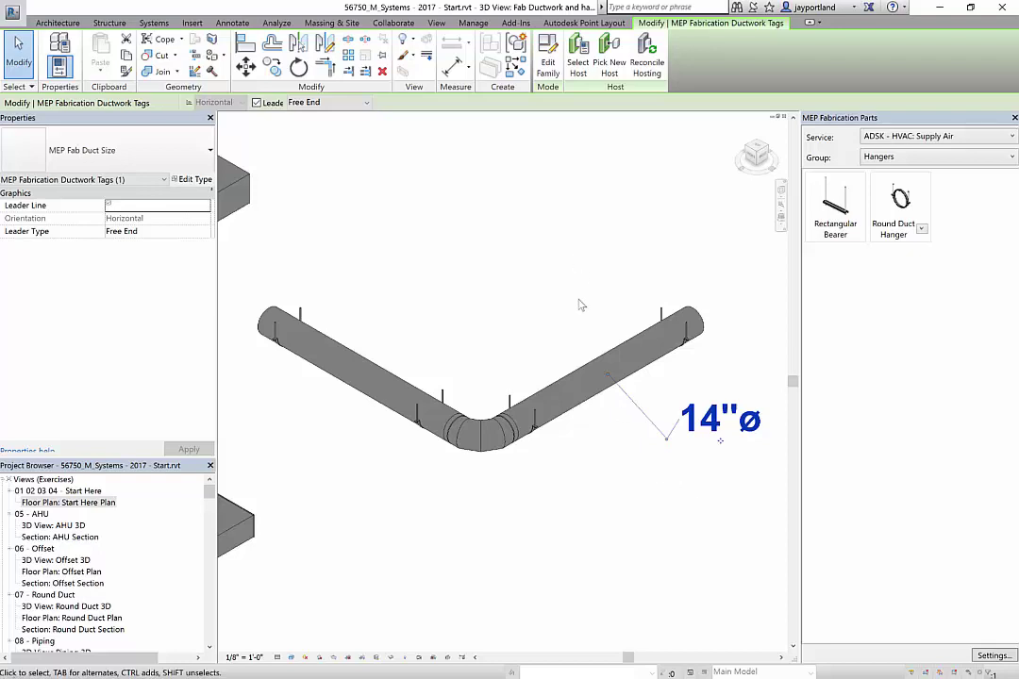
{"action": "key", "text": "Escape"}
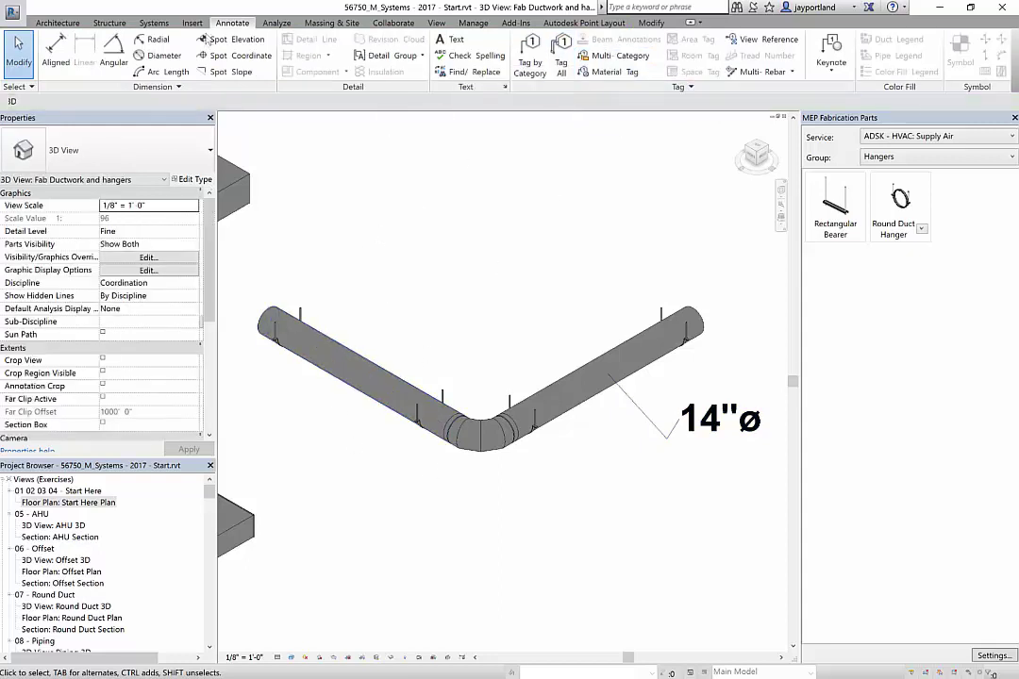
Try the multi-category tag without loading a family, and review the categories and loaded tags in Tag All Not Tagged without applying any.
{"action": "left_click", "coordinate": [631, 58]}
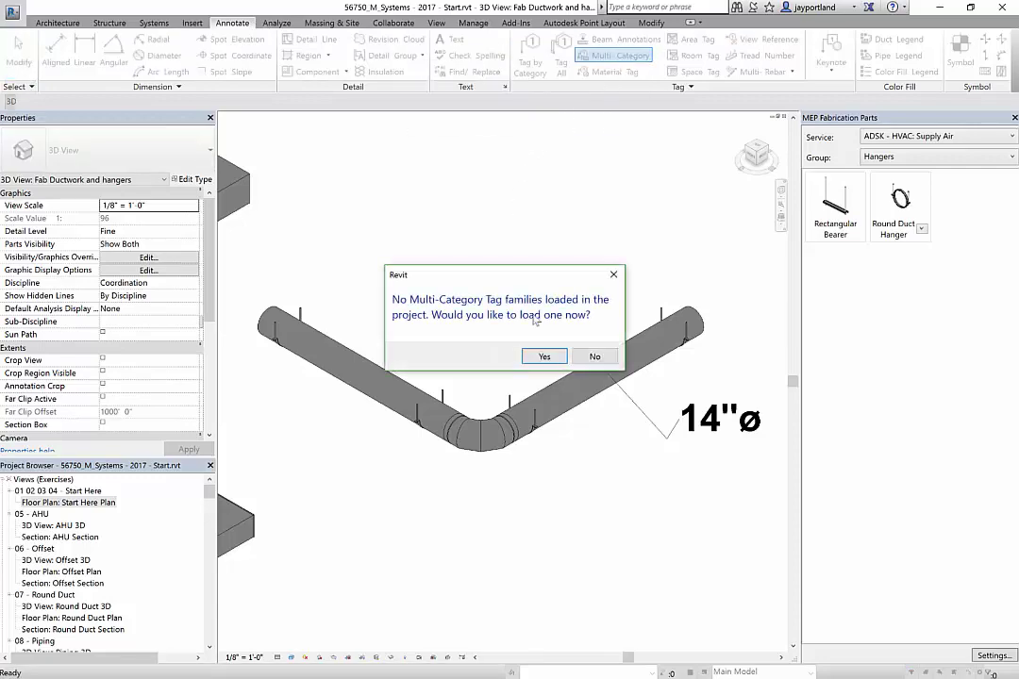
{"action": "left_click", "coordinate": [613, 275]}
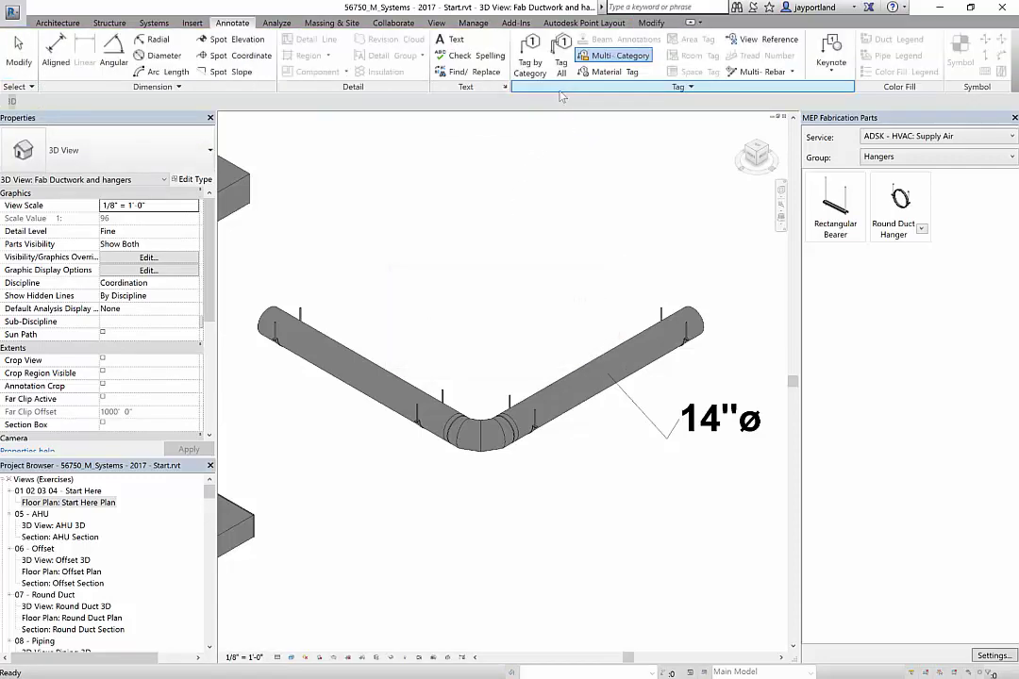
{"action": "left_click", "coordinate": [561, 56]}
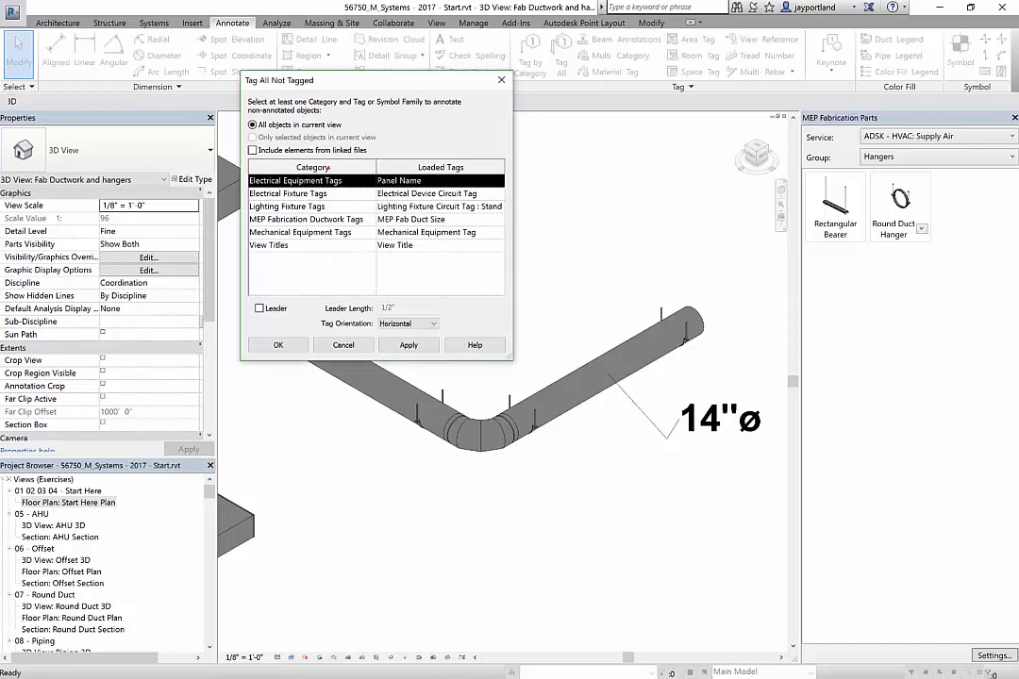
{"action": "mouse_move", "coordinate": [326, 167]}
{"action": "left_mouse_down"}
{"action": "mouse_move", "coordinate": [296, 162]}
{"action": "mouse_move", "coordinate": [330, 167]}
{"action": "left_mouse_up"}
{"action": "mouse_move", "coordinate": [417, 165]}
{"action": "left_mouse_down"}
{"action": "mouse_move", "coordinate": [465, 165]}
{"action": "mouse_move", "coordinate": [429, 159]}
{"action": "mouse_move", "coordinate": [400, 169]}
{"action": "left_mouse_up"}
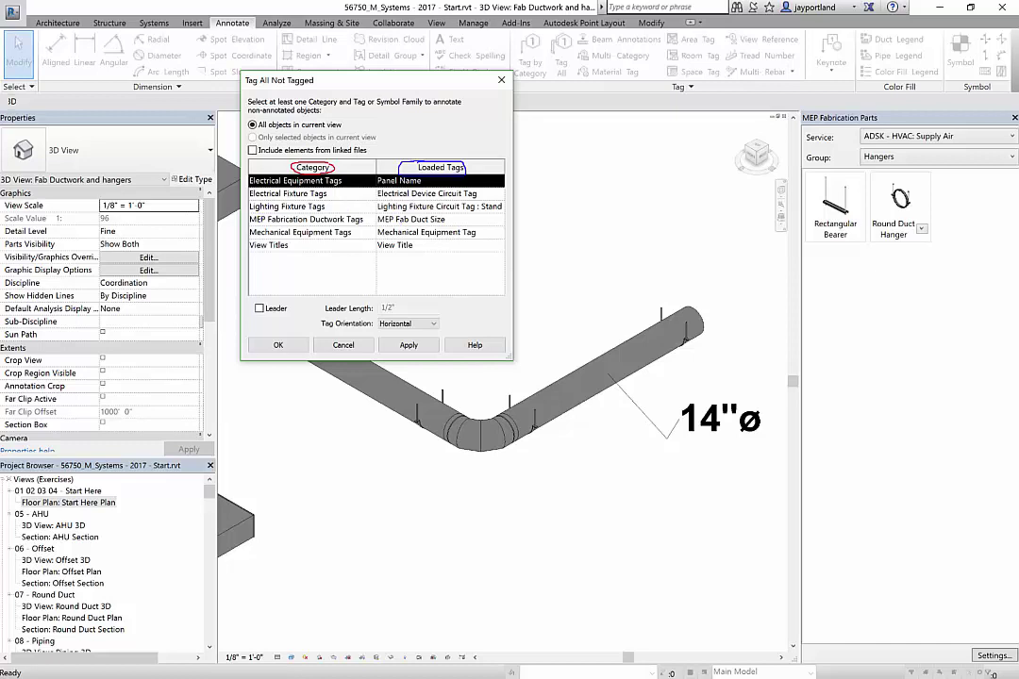
{"action": "left_click_drag", "start_coordinate": [263, 226], "coordinate": [364, 224]}
{"action": "left_click_drag", "start_coordinate": [379, 227], "coordinate": [393, 227]}
{"action": "left_click", "coordinate": [344, 345]}
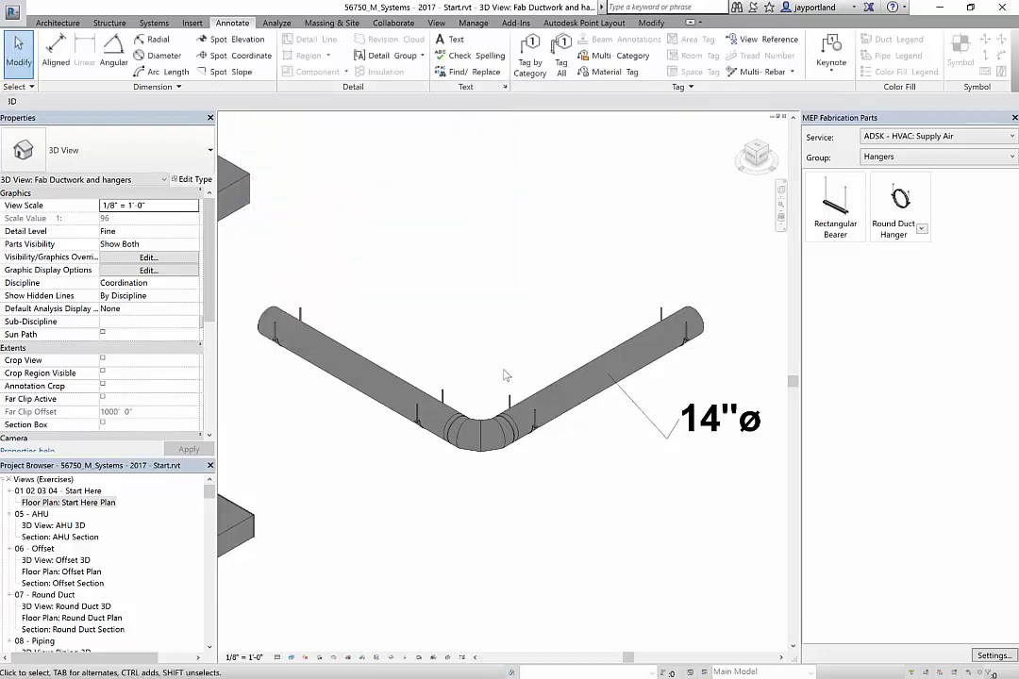
Open the duct size tag's family, MEP Fab Duct Size, for editing and inspect its two reference planes.
{"action": "left_click", "coordinate": [728, 442]}
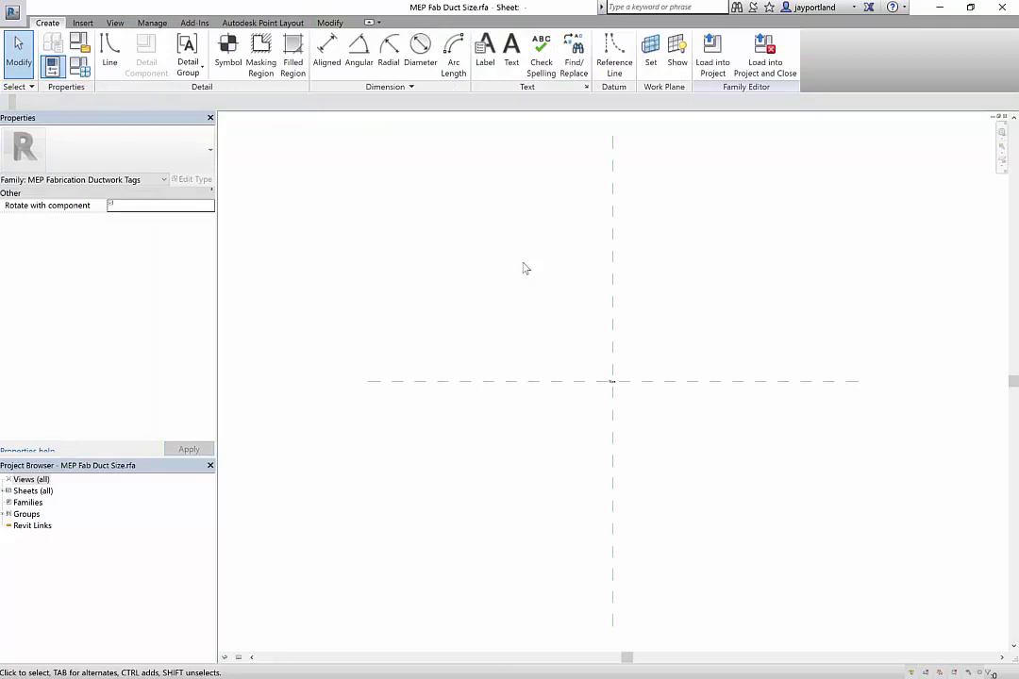
{"action": "left_click", "coordinate": [612, 305]}
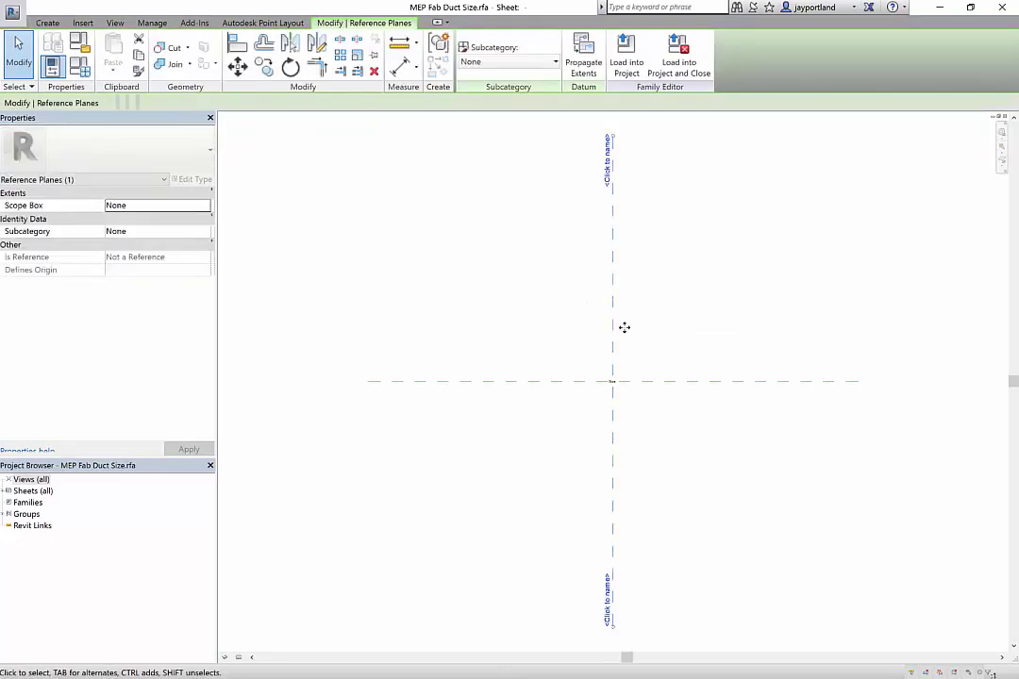
{"action": "left_click", "coordinate": [687, 387]}
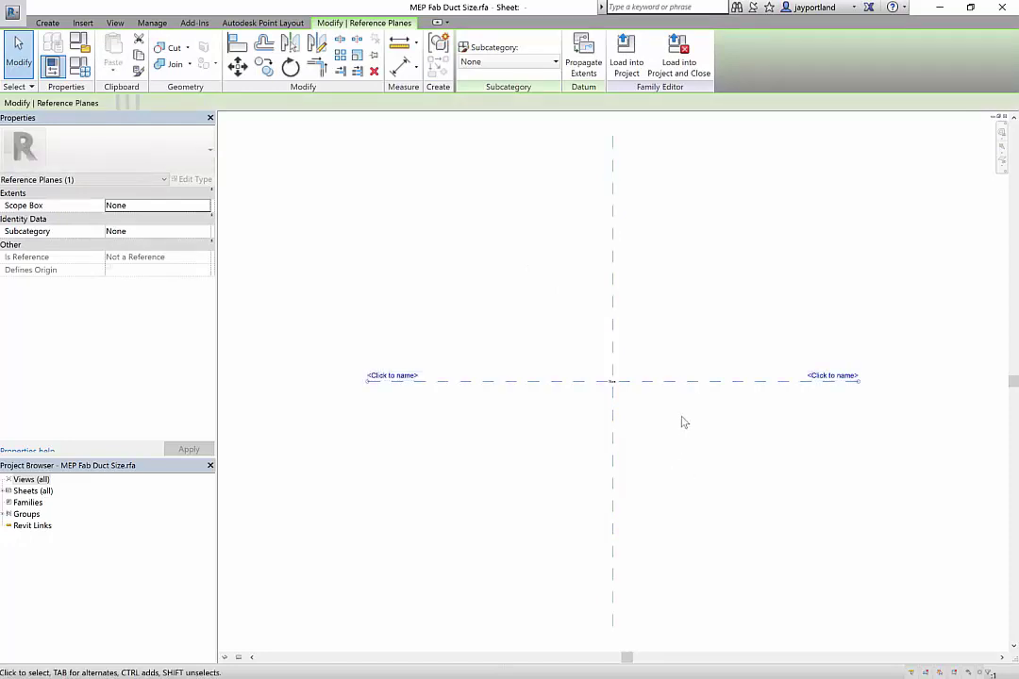
{"action": "left_click", "coordinate": [651, 404]}
{"action": "scroll", "coordinate": [623, 397], "scroll_direction": "up", "scroll_amount": 3}
{"action": "scroll", "coordinate": [623, 397], "scroll_direction": "up", "scroll_amount": 3}
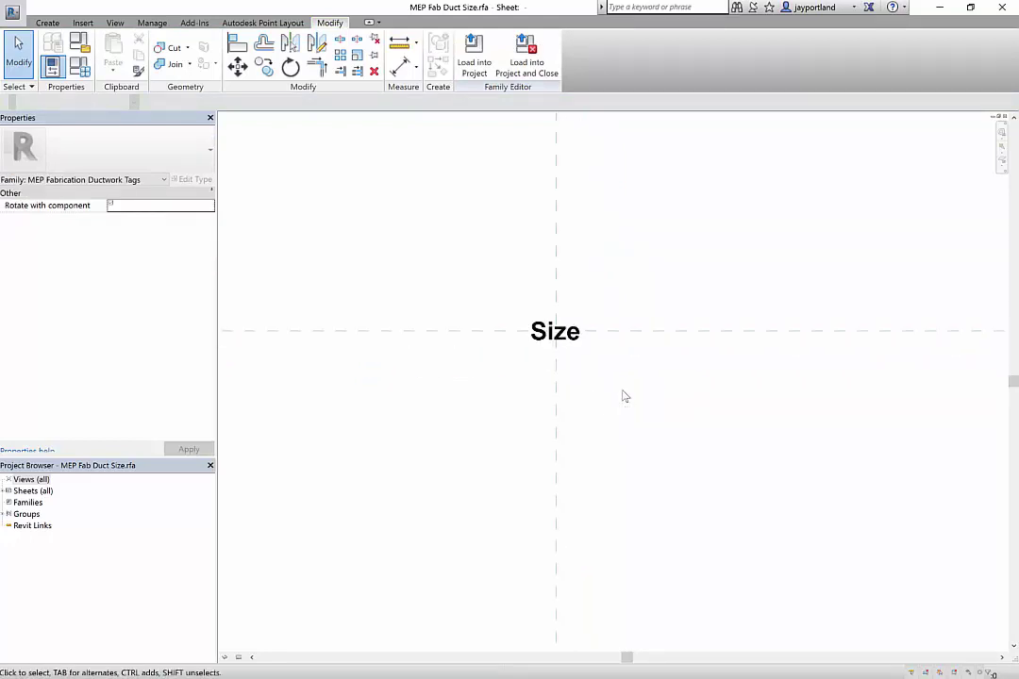
Examine the MEP Fabrication Ductwork parameters available for the Size label in Edit Label, keeping the label as it is.
{"action": "left_click", "coordinate": [576, 338]}
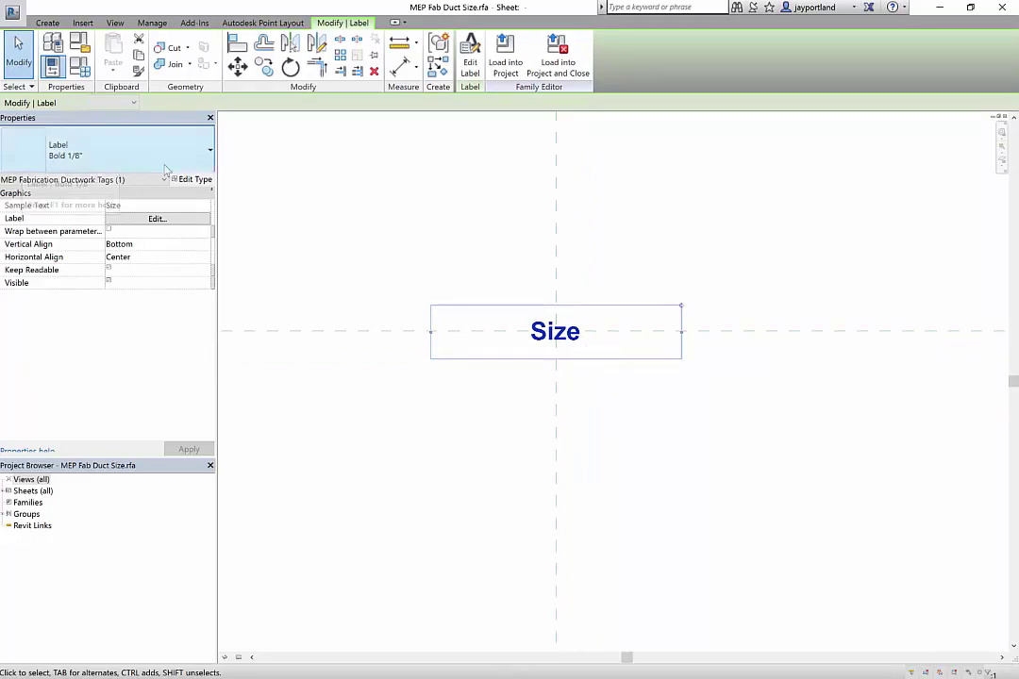
{"action": "left_click", "coordinate": [472, 64]}
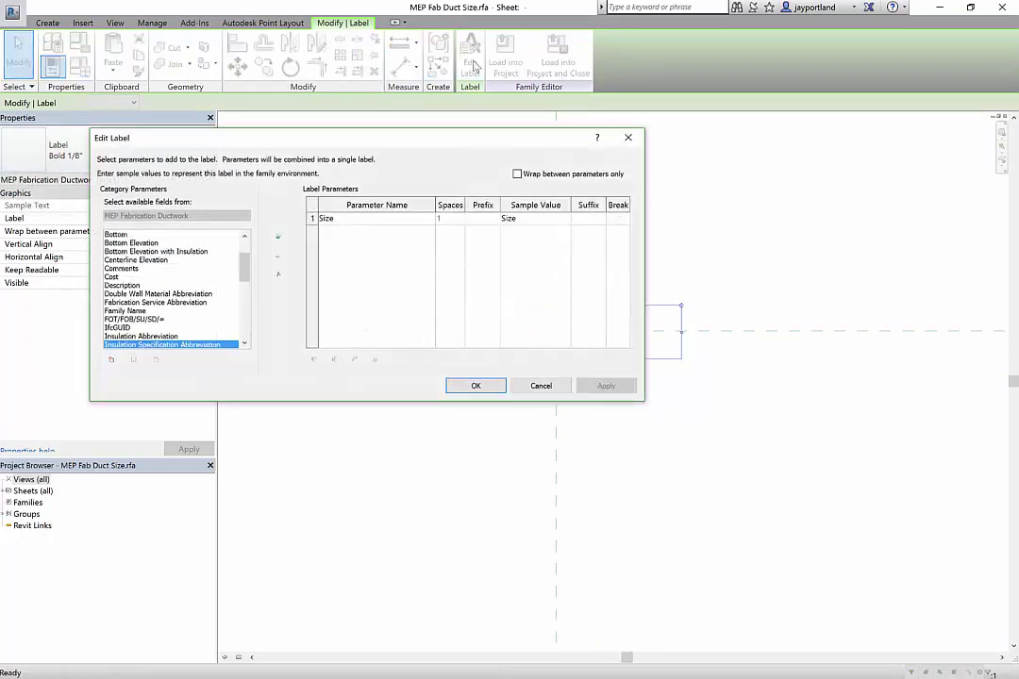
{"action": "left_click_drag", "start_coordinate": [242, 276], "coordinate": [242, 265]}
{"action": "scroll", "coordinate": [207, 283], "scroll_direction": "down", "scroll_amount": 10}
{"action": "scroll", "coordinate": [210, 261], "scroll_direction": "up", "scroll_amount": 10}
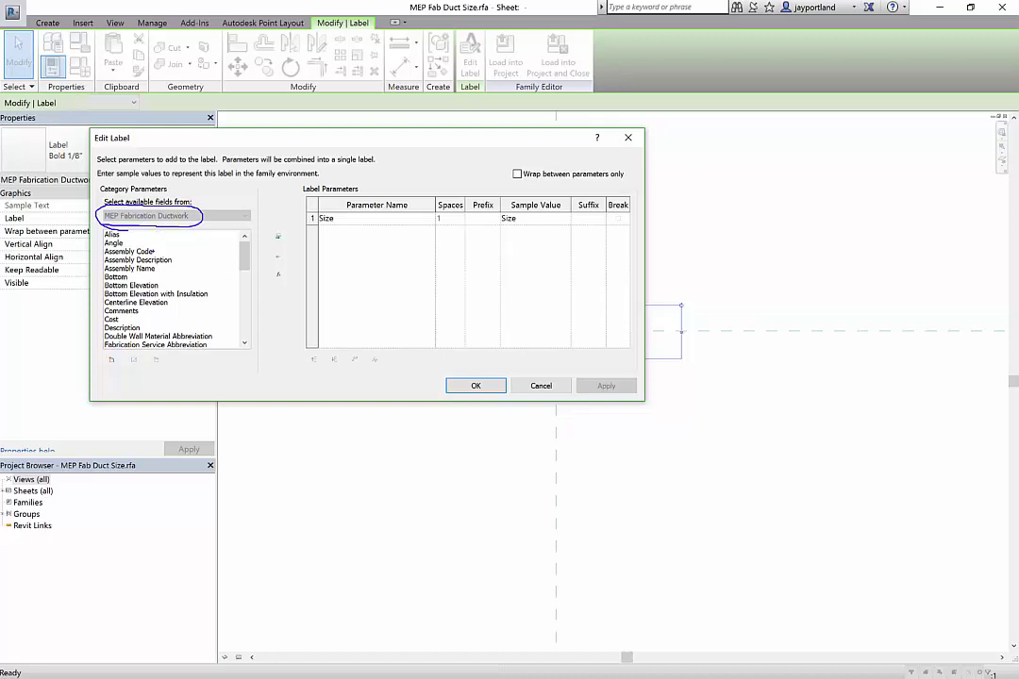
{"action": "scroll", "coordinate": [213, 274], "scroll_direction": "down", "scroll_amount": 2}
{"action": "left_click", "coordinate": [160, 340]}
{"action": "scroll", "coordinate": [247, 288], "scroll_direction": "down", "scroll_amount": 2}
{"action": "left_click_drag", "start_coordinate": [247, 288], "coordinate": [248, 245]}
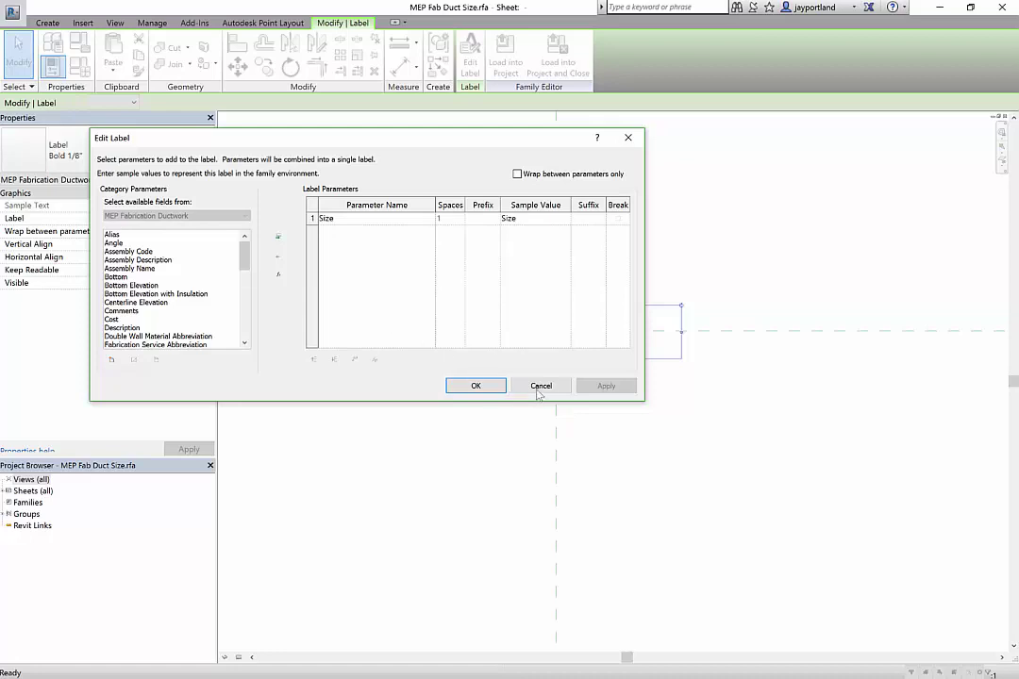
{"action": "left_click", "coordinate": [475, 385]}
{"action": "left_click", "coordinate": [432, 397]}
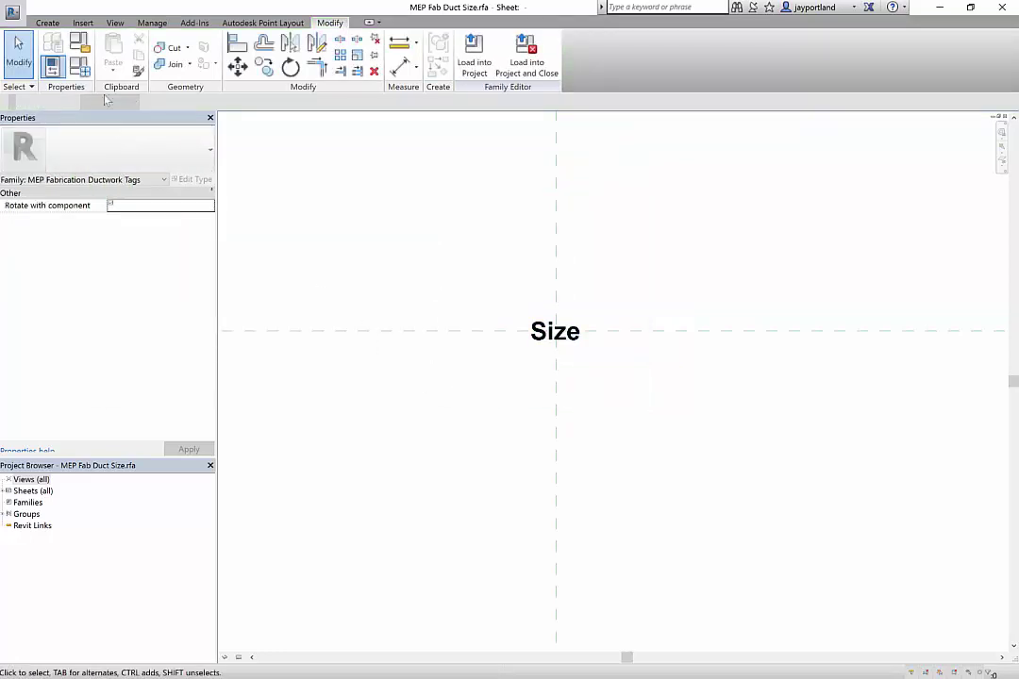
Filter the family category list to Mechanical only and change the tag family's category to MEP Fabrication Hanger Tags.
{"action": "left_click", "coordinate": [46, 24]}
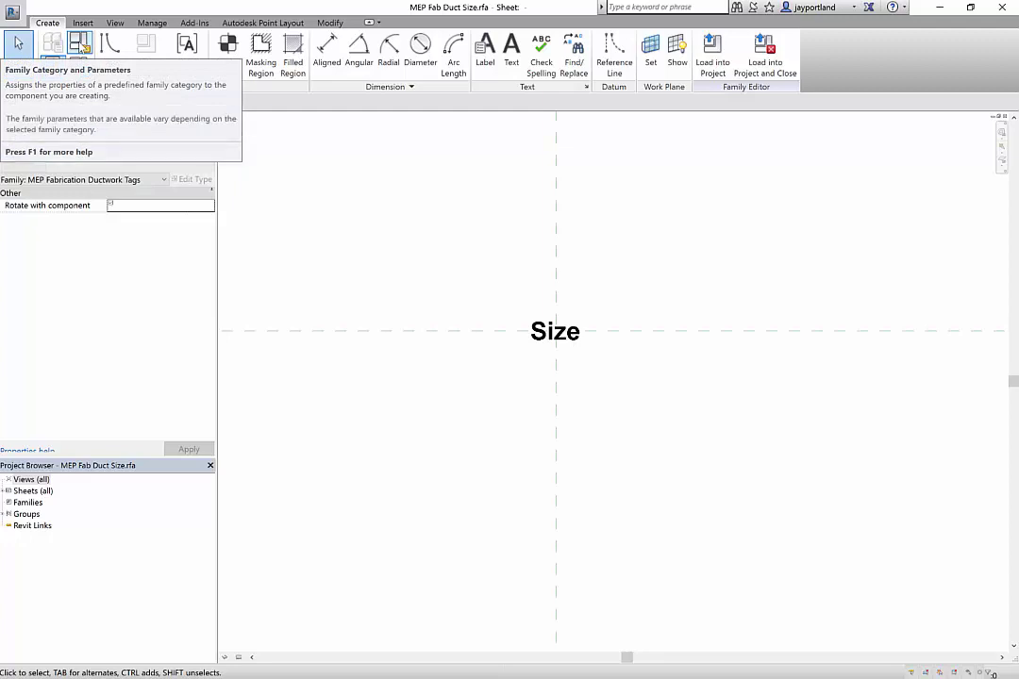
{"action": "left_click", "coordinate": [81, 47]}
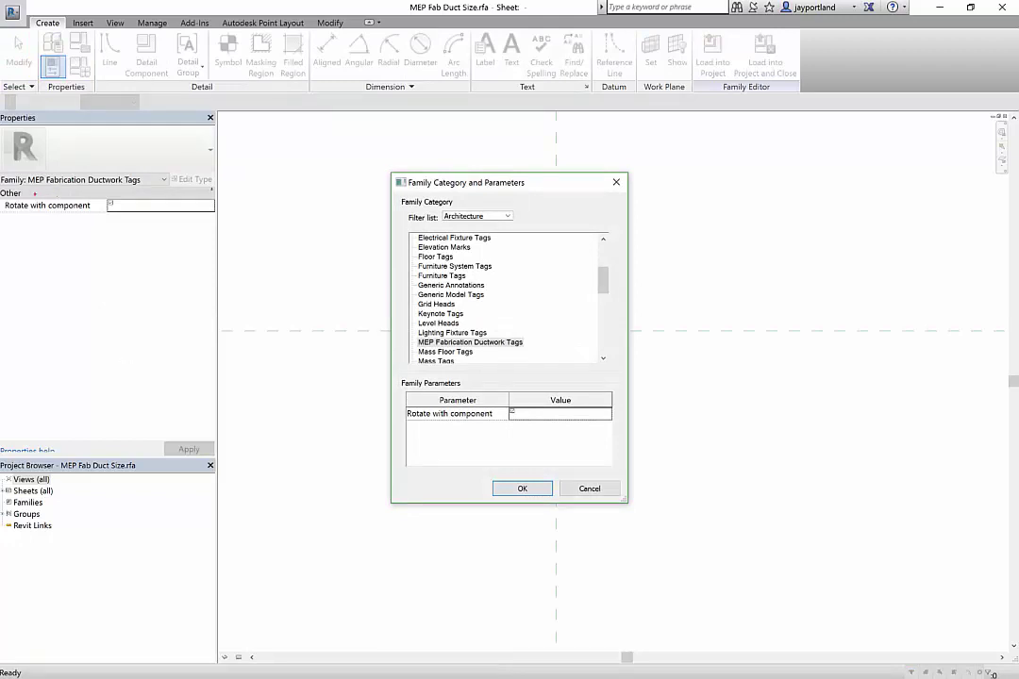
{"action": "left_click_drag", "start_coordinate": [35, 195], "coordinate": [149, 197]}
{"action": "left_click_drag", "start_coordinate": [77, 167], "coordinate": [9, 166]}
{"action": "mouse_move", "coordinate": [603, 288]}
{"action": "left_mouse_down"}
{"action": "mouse_move", "coordinate": [603, 262]}
{"action": "mouse_move", "coordinate": [603, 351]}
{"action": "mouse_move", "coordinate": [598, 290]}
{"action": "left_mouse_up"}
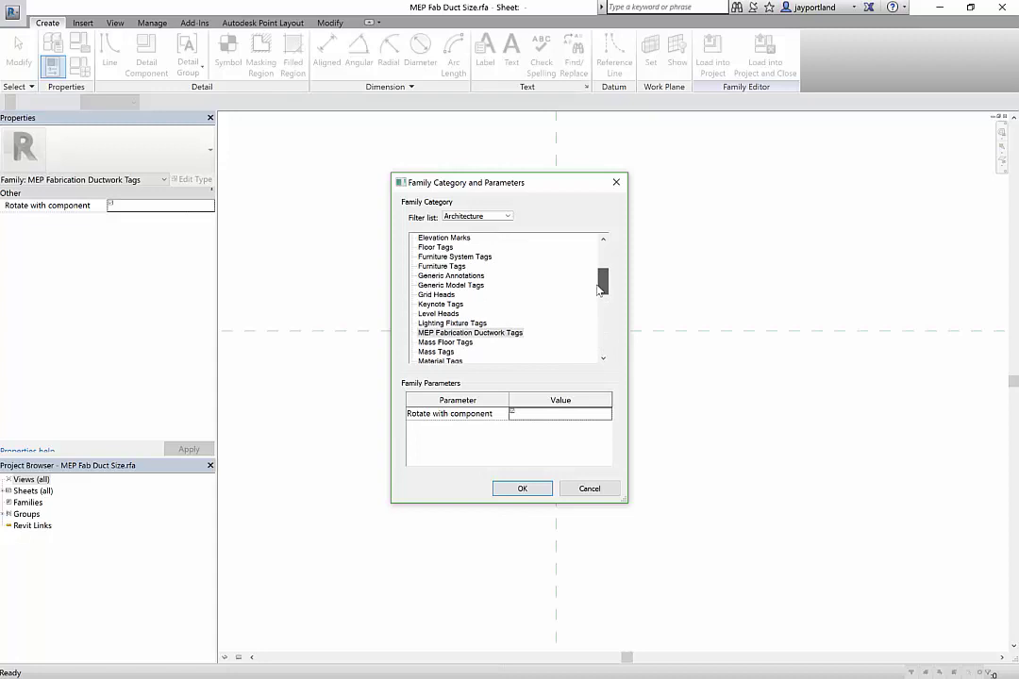
{"action": "left_click_drag", "start_coordinate": [598, 291], "coordinate": [592, 240]}
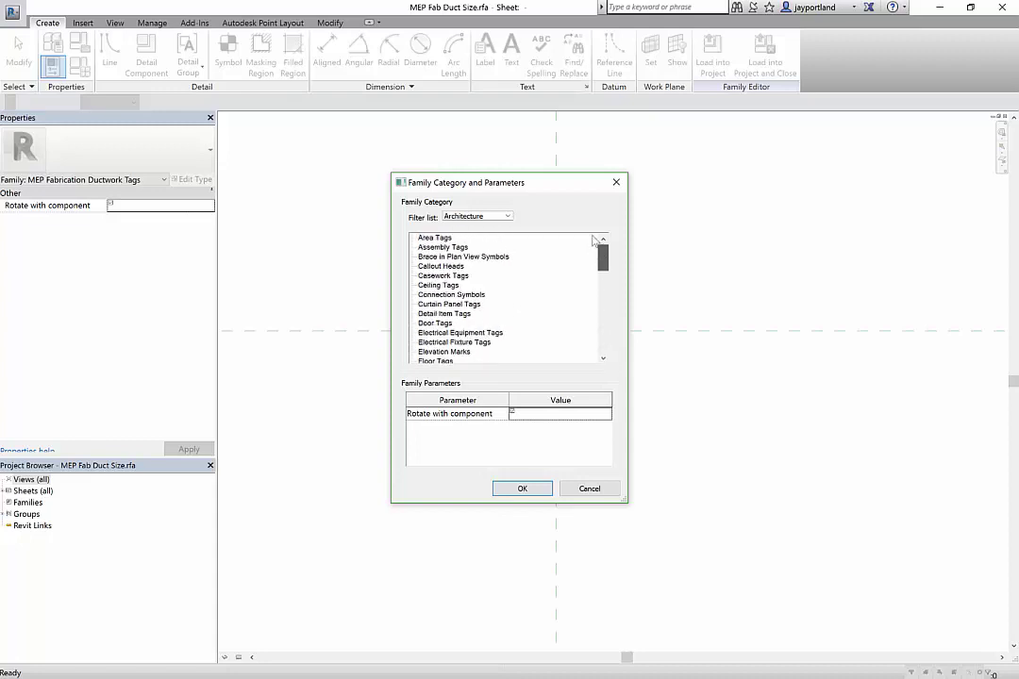
{"action": "left_click", "coordinate": [507, 216]}
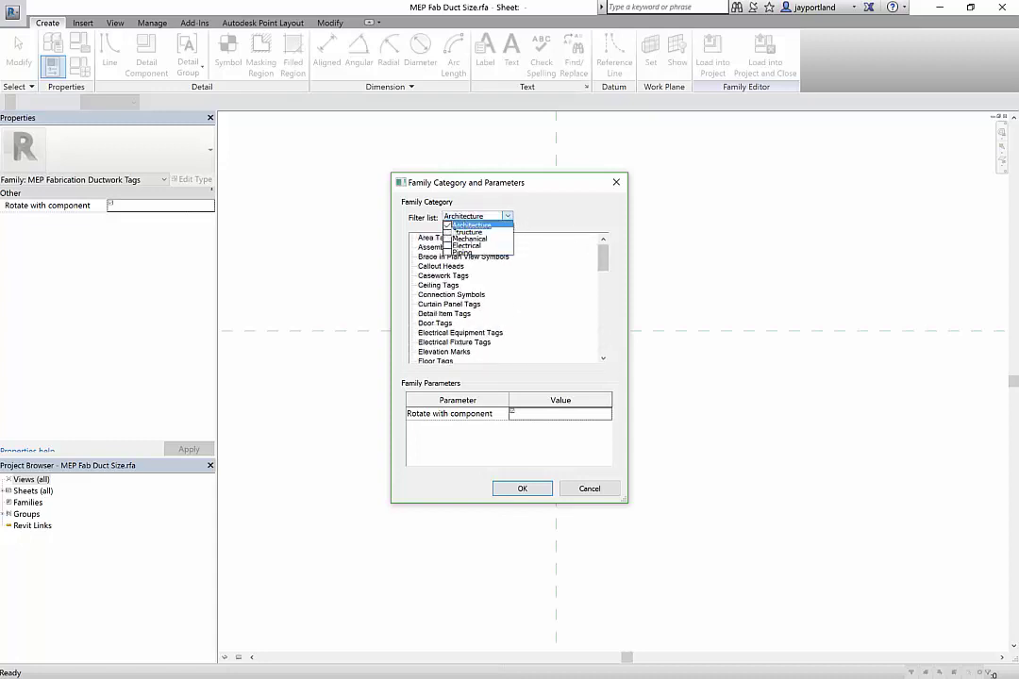
{"action": "left_click", "coordinate": [447, 225]}
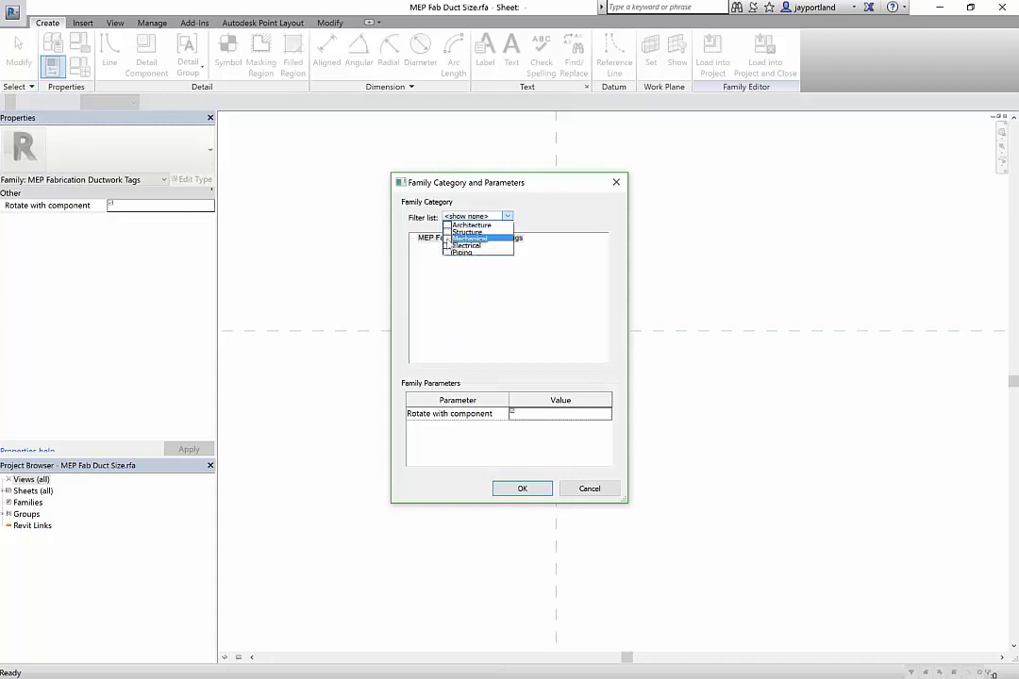
{"action": "left_click", "coordinate": [447, 238]}
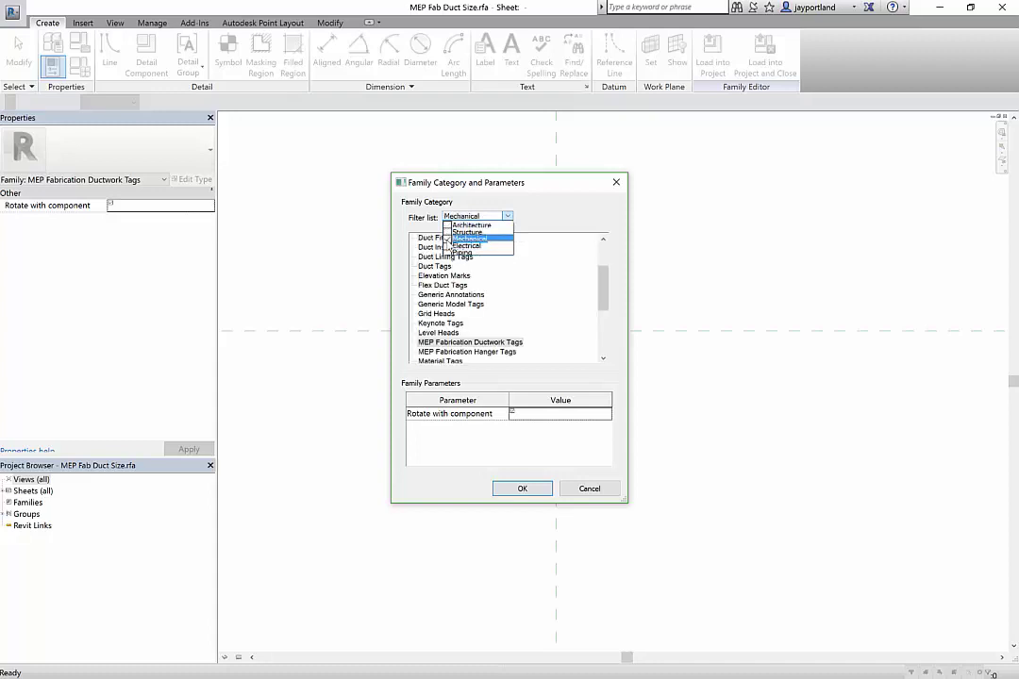
{"action": "left_click", "coordinate": [483, 202]}
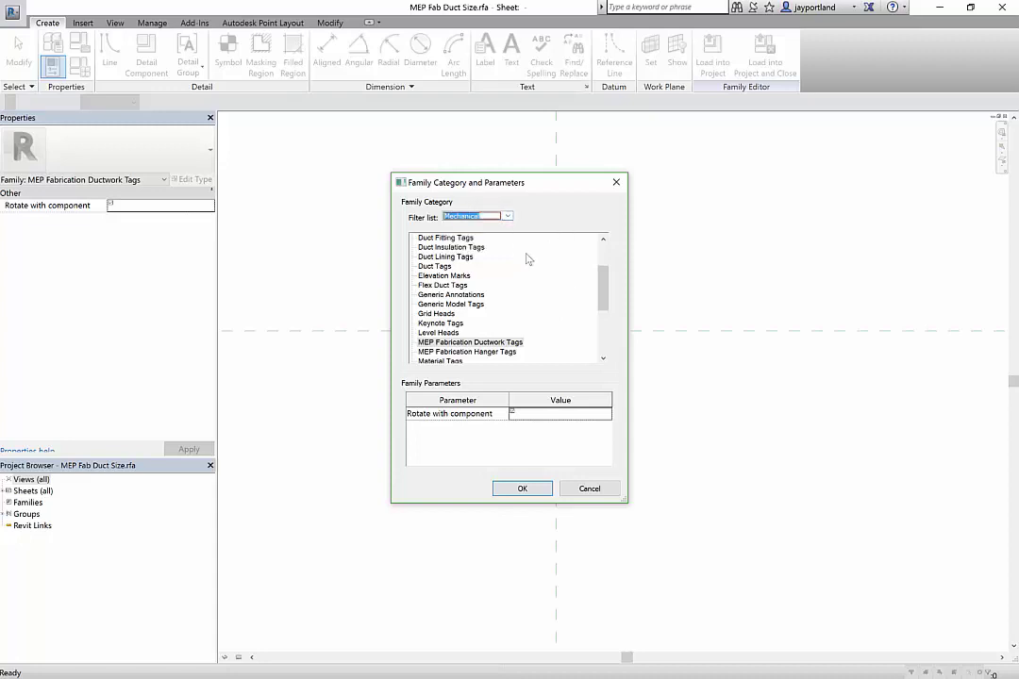
{"action": "left_click", "coordinate": [503, 351]}
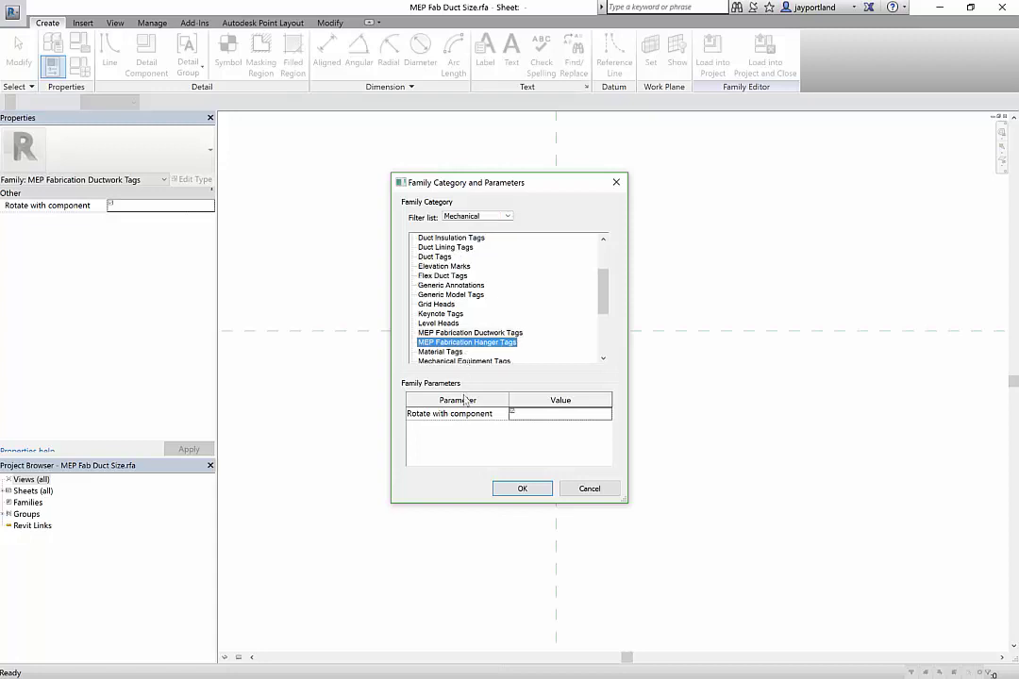
{"action": "left_click", "coordinate": [522, 487]}
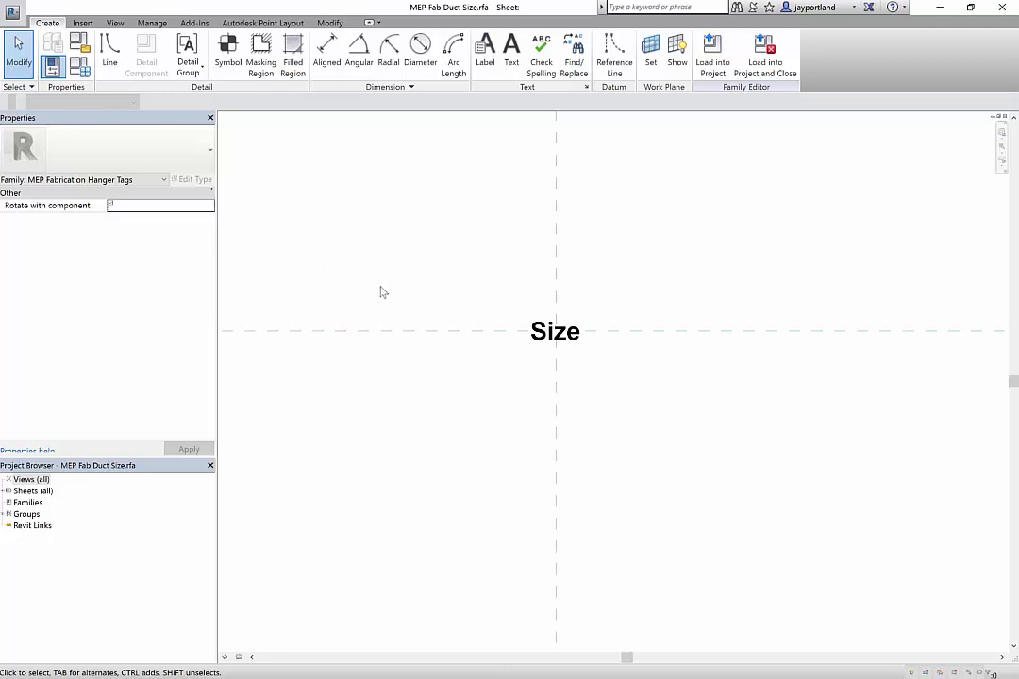
Examine the MEP Fabrication Hangers parameters available for the Size label in Edit Label, from Alias through to URL.
{"action": "left_click", "coordinate": [577, 351]}
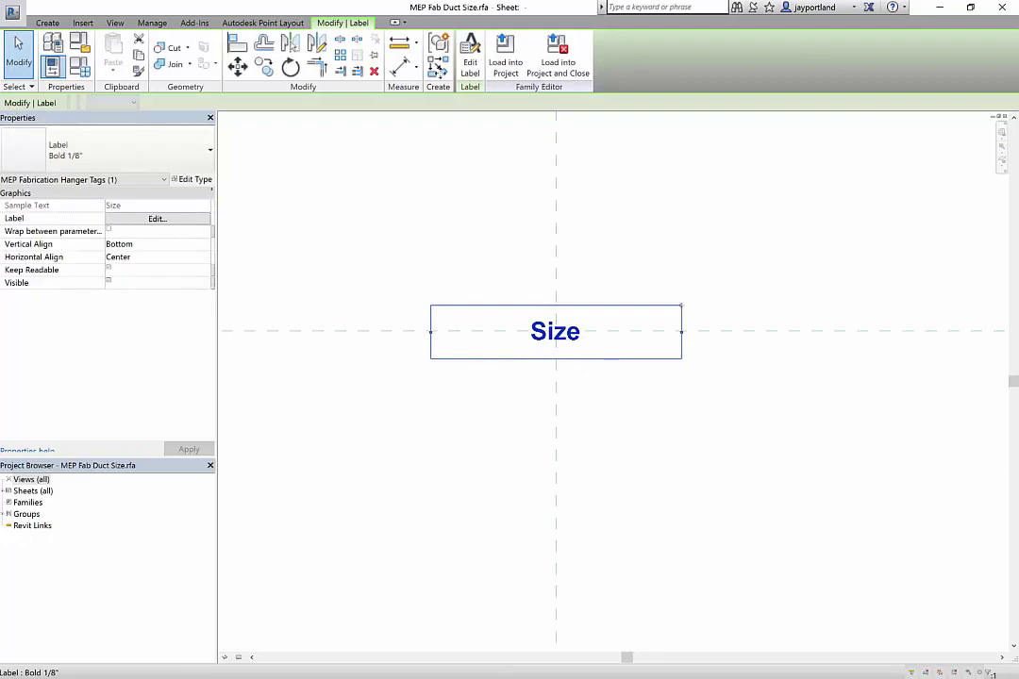
{"action": "left_click", "coordinate": [470, 55]}
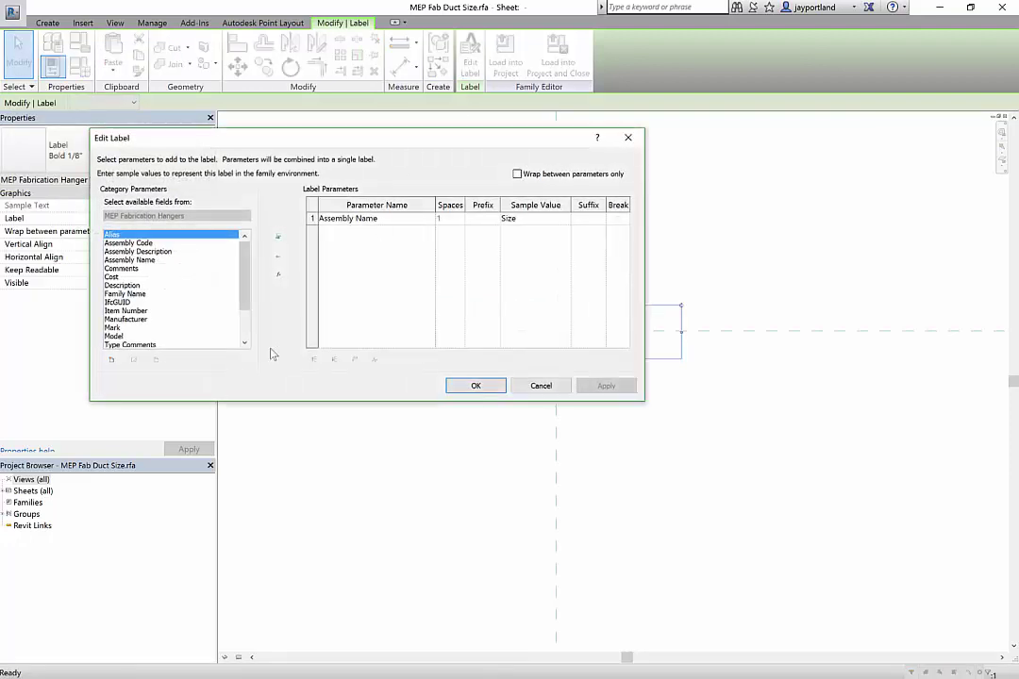
{"action": "left_click", "coordinate": [155, 244]}
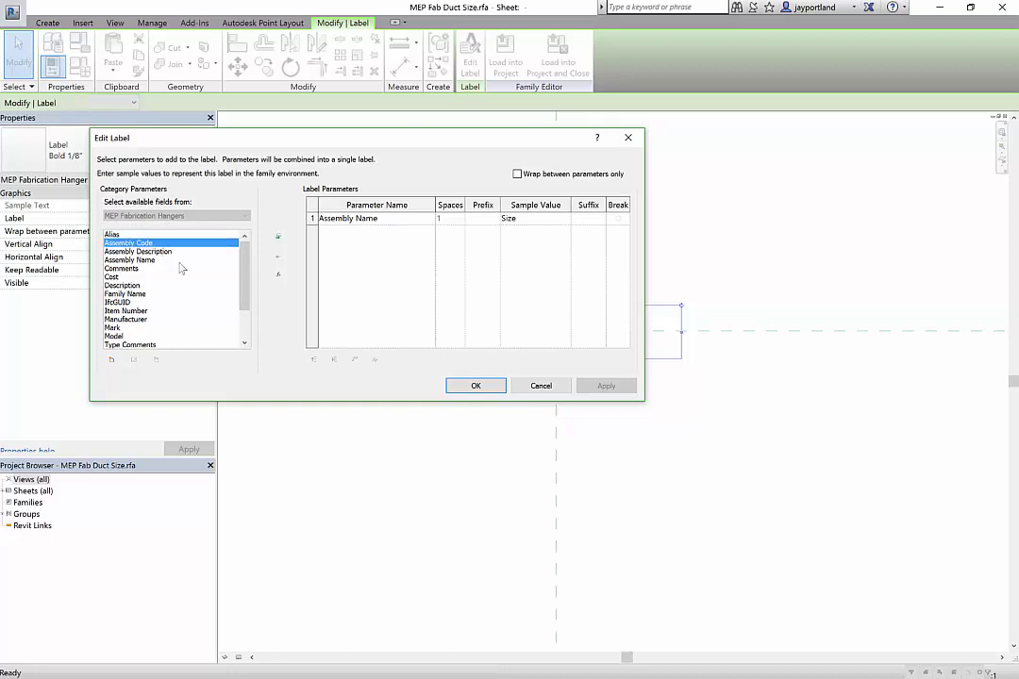
{"action": "key", "text": "Down"}
{"action": "key", "text": "Down"}
{"action": "key", "text": "Down"}
{"action": "key", "text": "Down"}
{"action": "key", "text": "Down"}
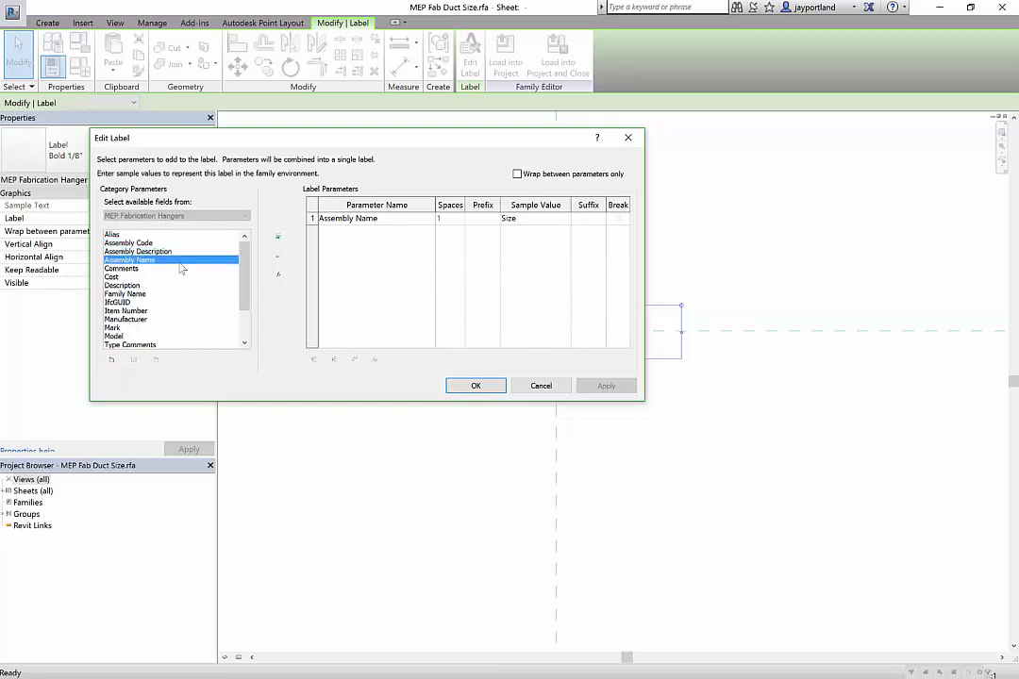
{"action": "key", "text": "Down"}
{"action": "key", "text": "Down"}
{"action": "key", "text": "Down"}
{"action": "key", "text": "Down"}
{"action": "key", "text": "Down"}
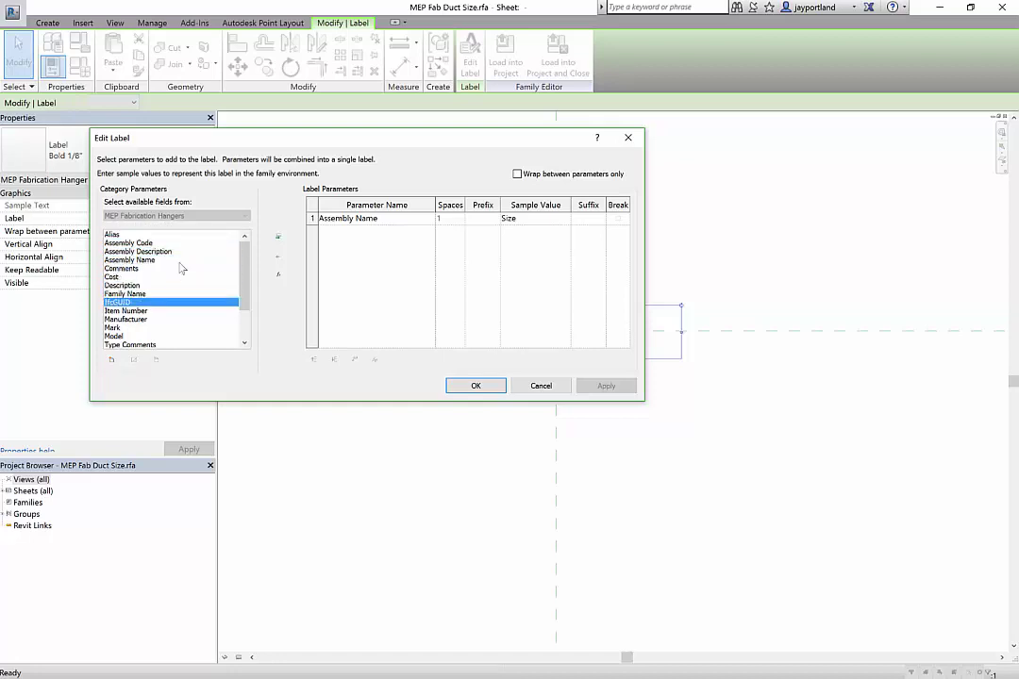
{"action": "key", "text": "Down"}
{"action": "key", "text": "Down"}
{"action": "key", "text": "Down"}
{"action": "key", "text": "Down"}
{"action": "key", "text": "Down"}
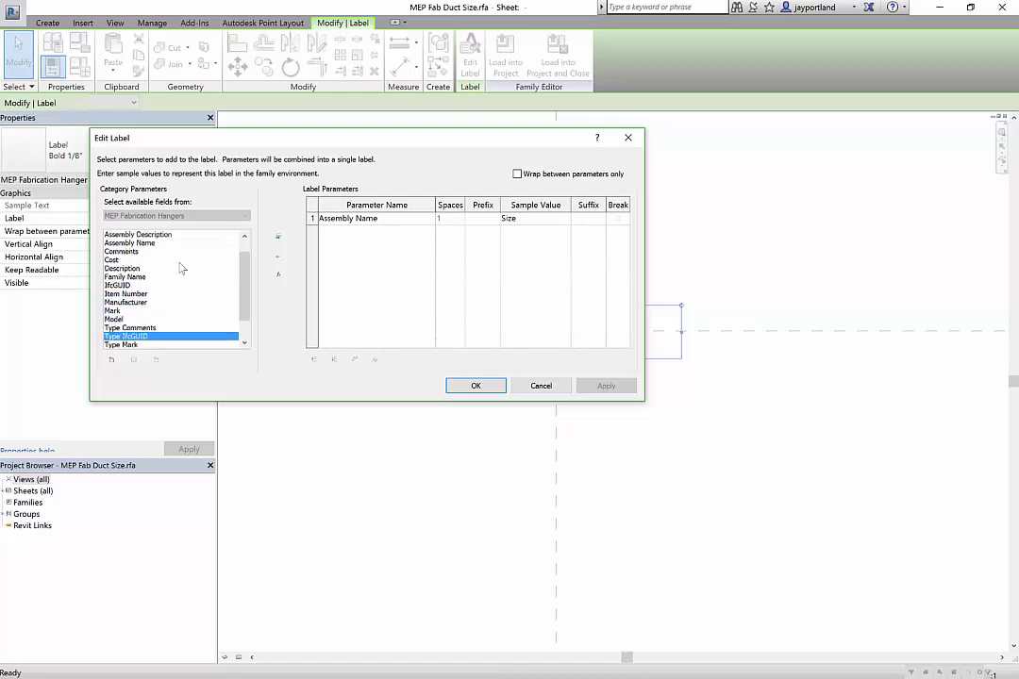
{"action": "key", "text": "Down"}
{"action": "key", "text": "Up"}
{"action": "key", "text": "Up"}
{"action": "key", "text": "Up"}
{"action": "key", "text": "Up"}
{"action": "key", "text": "Up"}
{"action": "key", "text": "Up"}
{"action": "key", "text": "Up"}
{"action": "key", "text": "Up"}
{"action": "key", "text": "Up"}
{"action": "key", "text": "Up"}
{"action": "key", "text": "Up"}
{"action": "key", "text": "Up"}
{"action": "key", "text": "Up"}
{"action": "key", "text": "Up"}
{"action": "key", "text": "Up"}
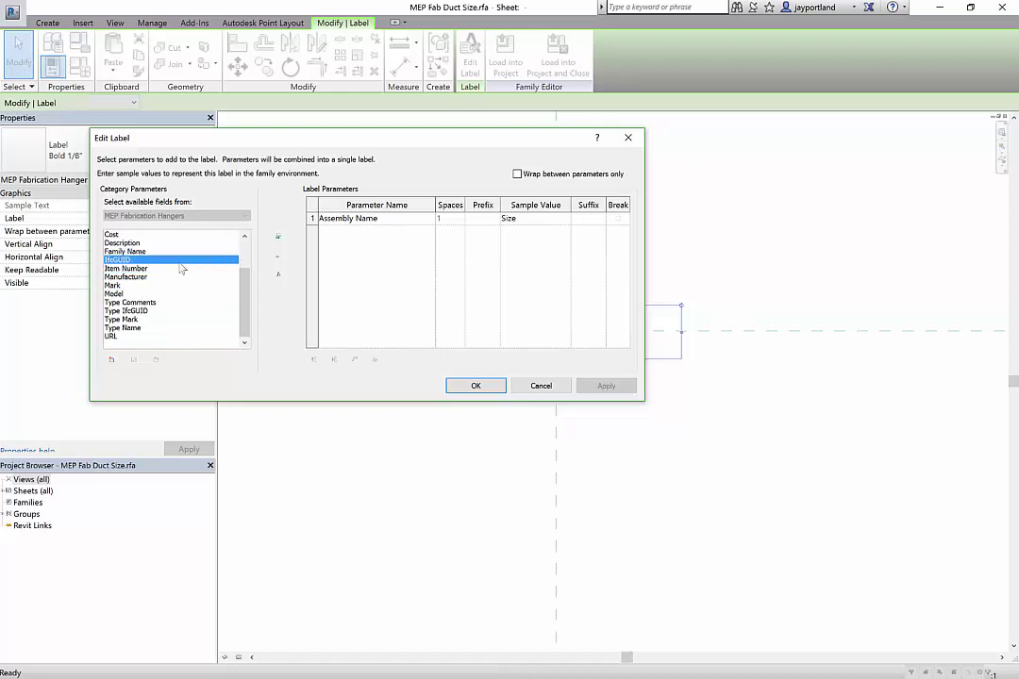
{"action": "key", "text": "Up"}
{"action": "key", "text": "Up"}
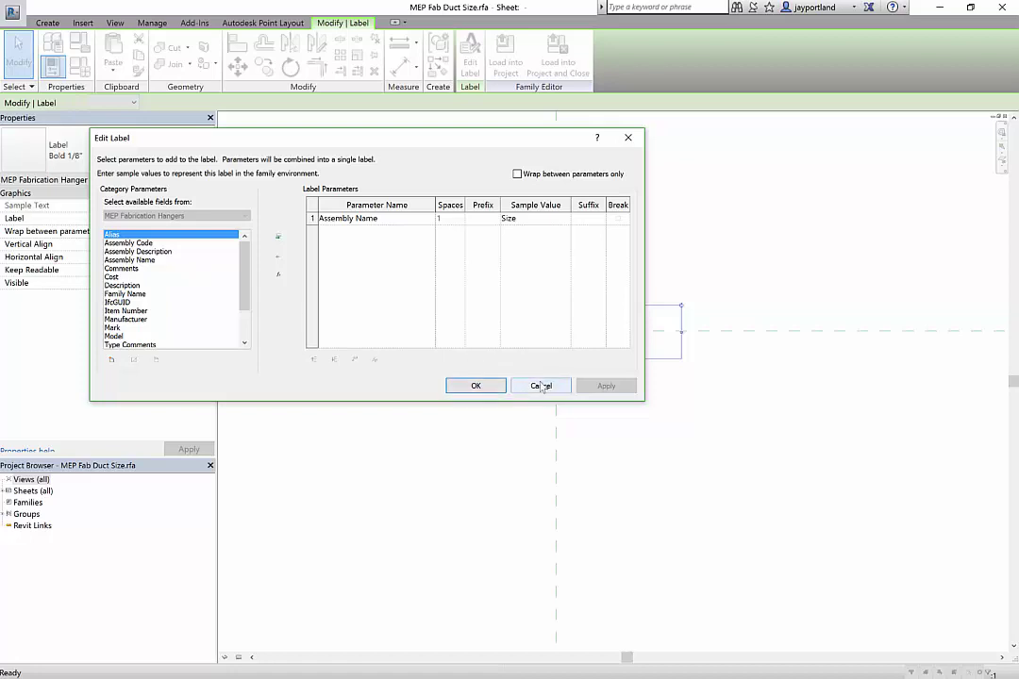
Switch to AutoCAD and open the Half Strap Hanger item with the Any size from the Hangers service group.
{"action": "key", "text": "alt+Tab"}
{"action": "key", "text": "Tab"}
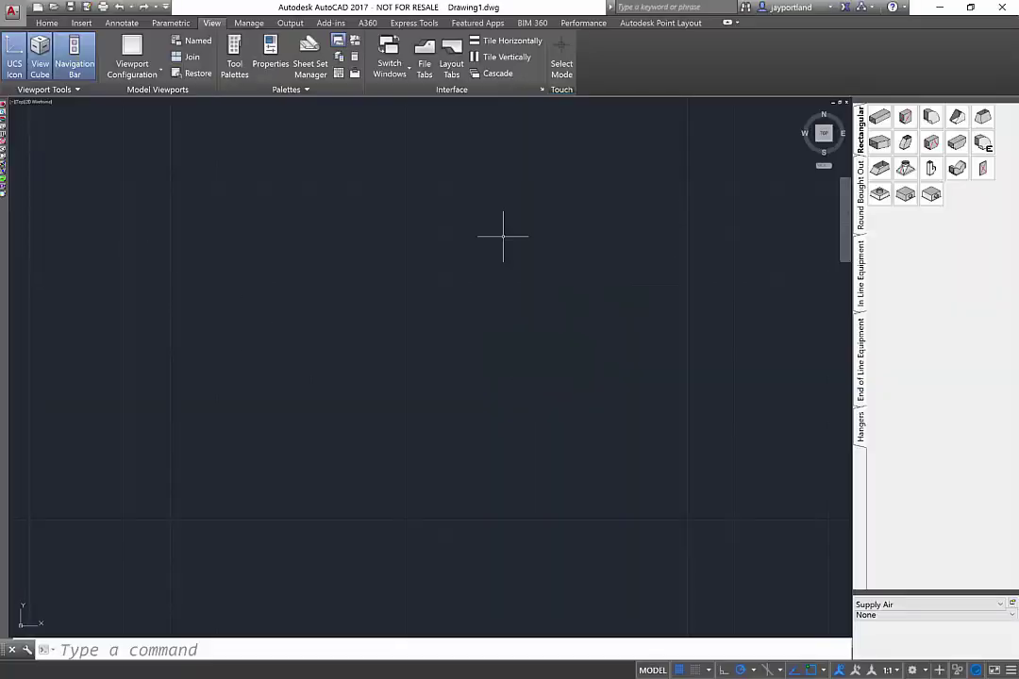
{"action": "left_click", "coordinate": [860, 426]}
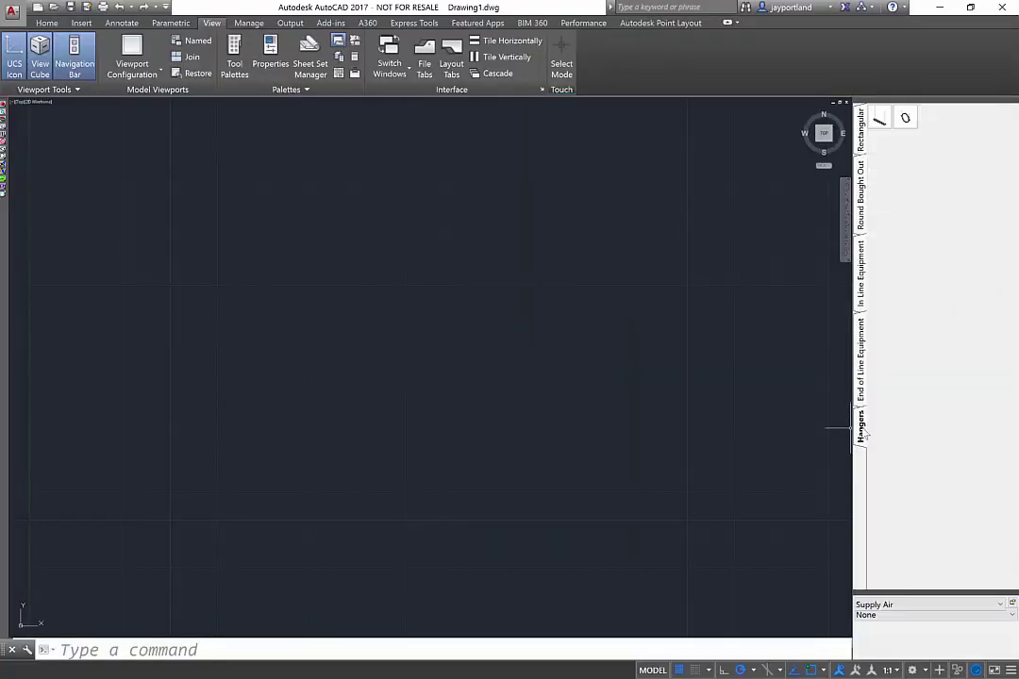
{"action": "left_click", "coordinate": [905, 119]}
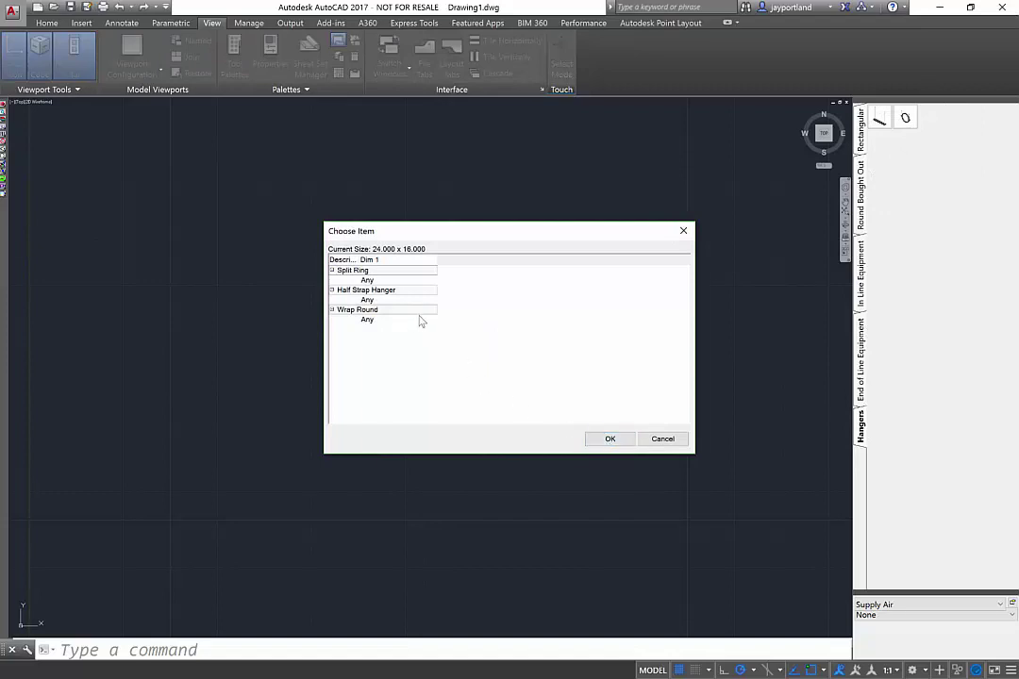
{"action": "left_click", "coordinate": [610, 439]}
{"action": "left_click", "coordinate": [401, 281]}
{"action": "left_click", "coordinate": [404, 300]}
{"action": "left_click", "coordinate": [406, 320]}
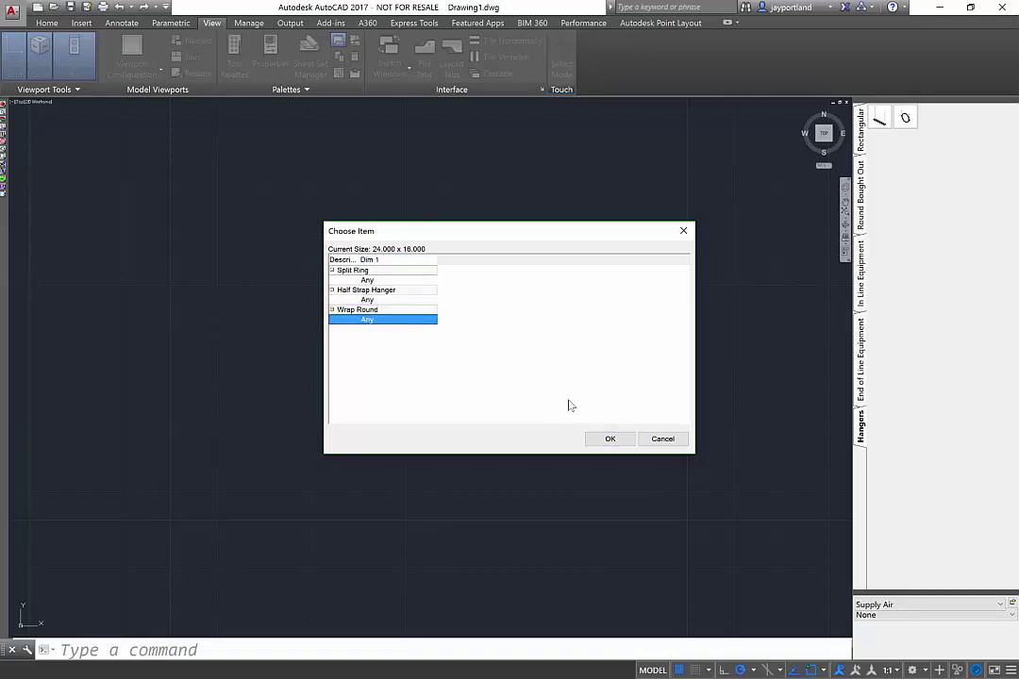
{"action": "left_click", "coordinate": [387, 280]}
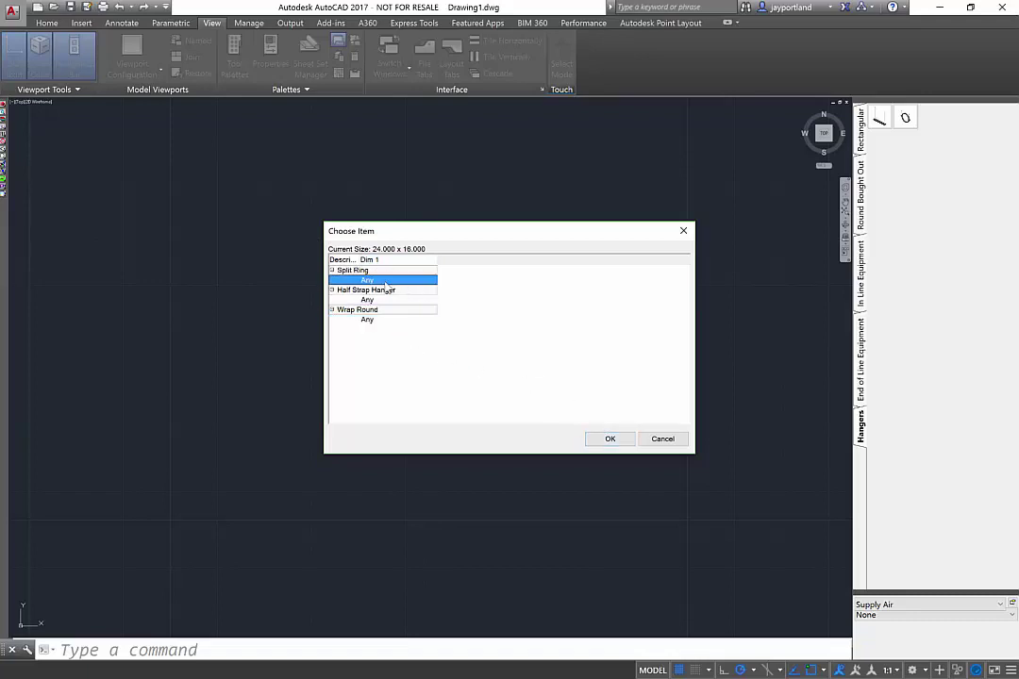
{"action": "left_click", "coordinate": [386, 299]}
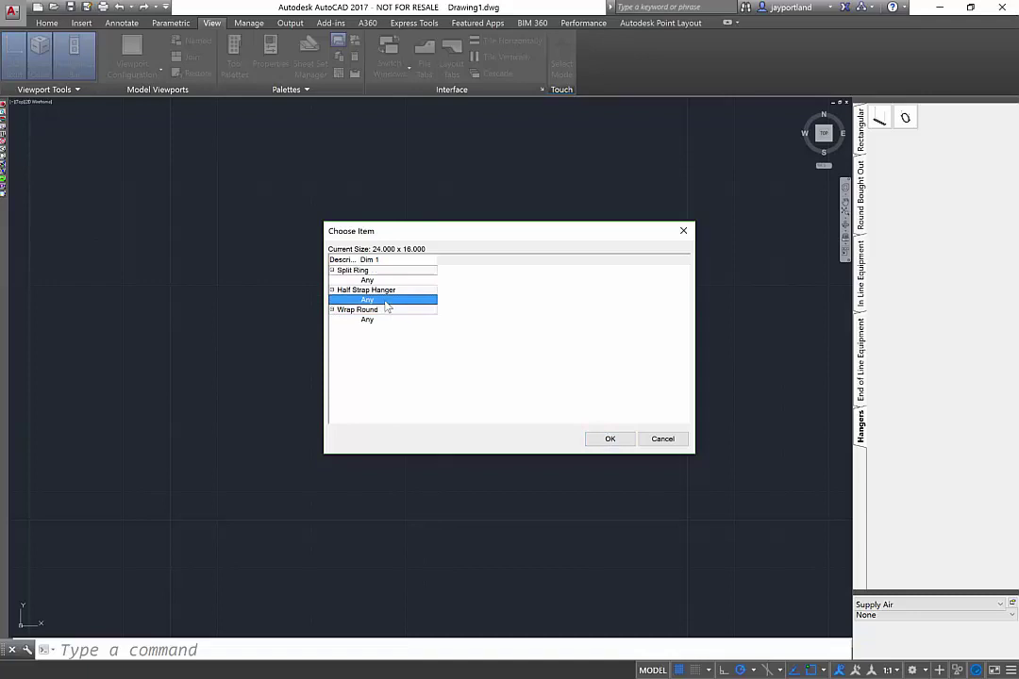
{"action": "left_click", "coordinate": [608, 440]}
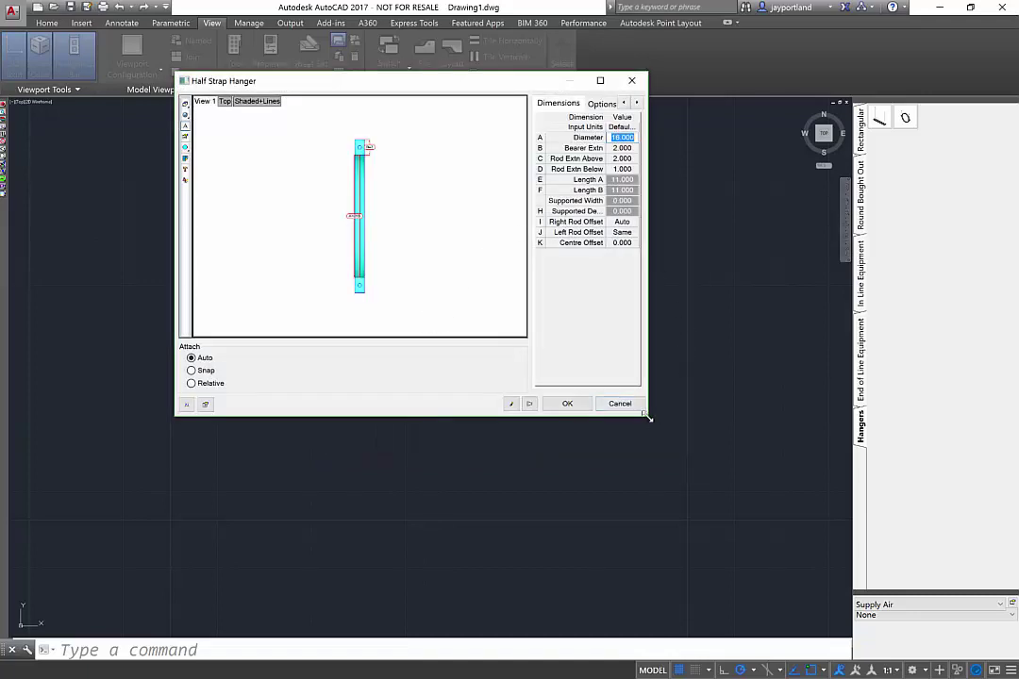
Enlarge the Half Strap Hanger dialog and its property area, and review the hanger's dimensions, options, item and other properties.
{"action": "left_click_drag", "start_coordinate": [648, 416], "coordinate": [753, 452]}
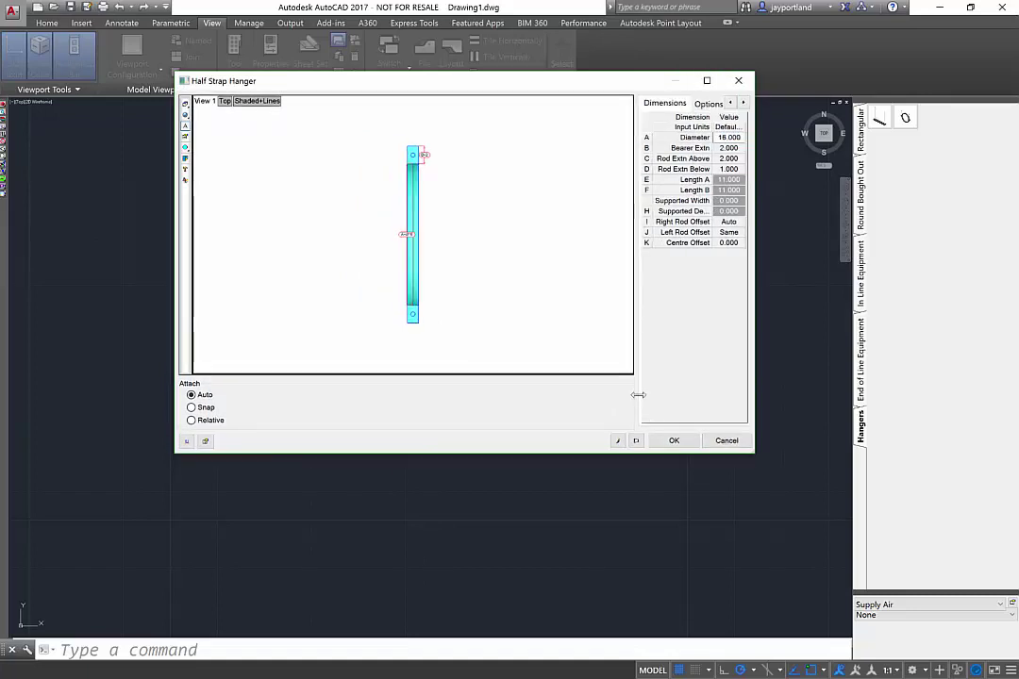
{"action": "left_click_drag", "start_coordinate": [638, 395], "coordinate": [557, 391]}
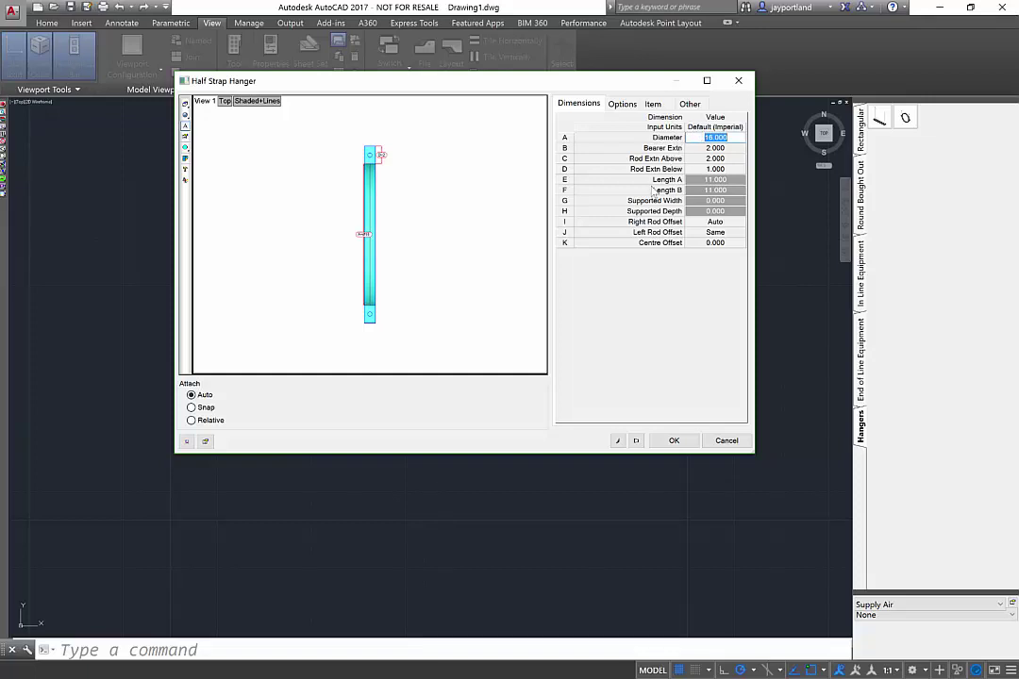
{"action": "left_click", "coordinate": [621, 105]}
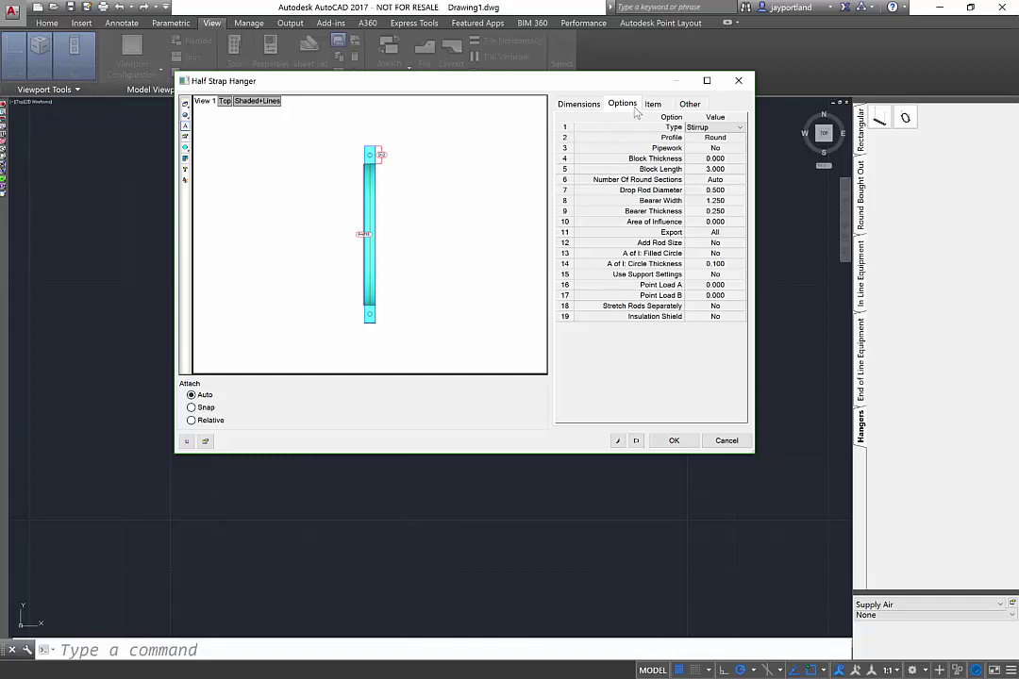
{"action": "left_click", "coordinate": [653, 105]}
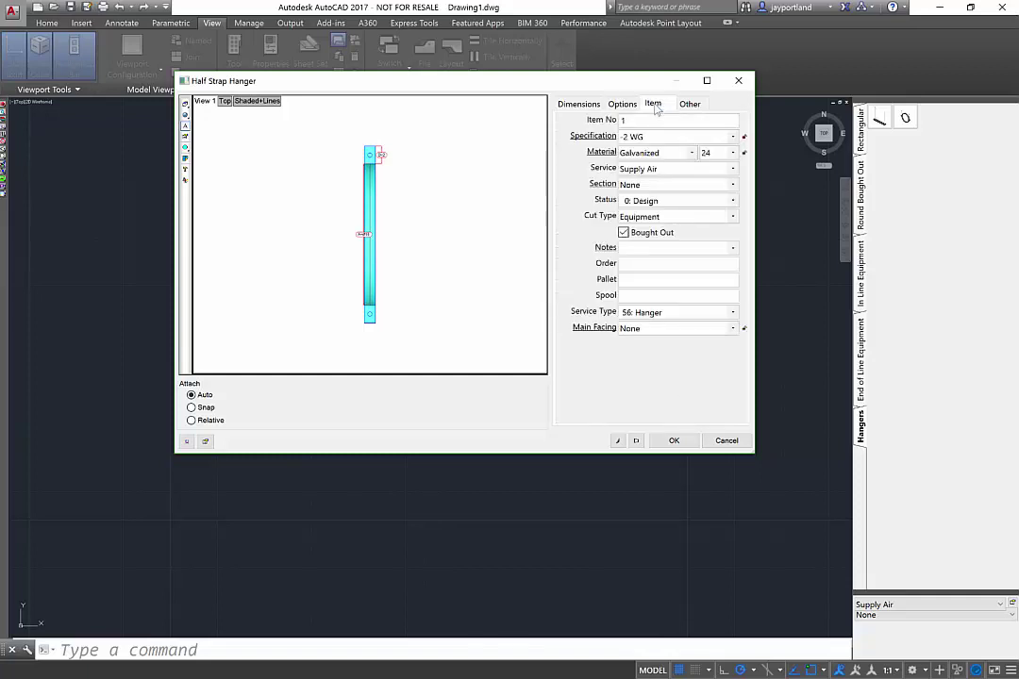
{"action": "left_click", "coordinate": [686, 105]}
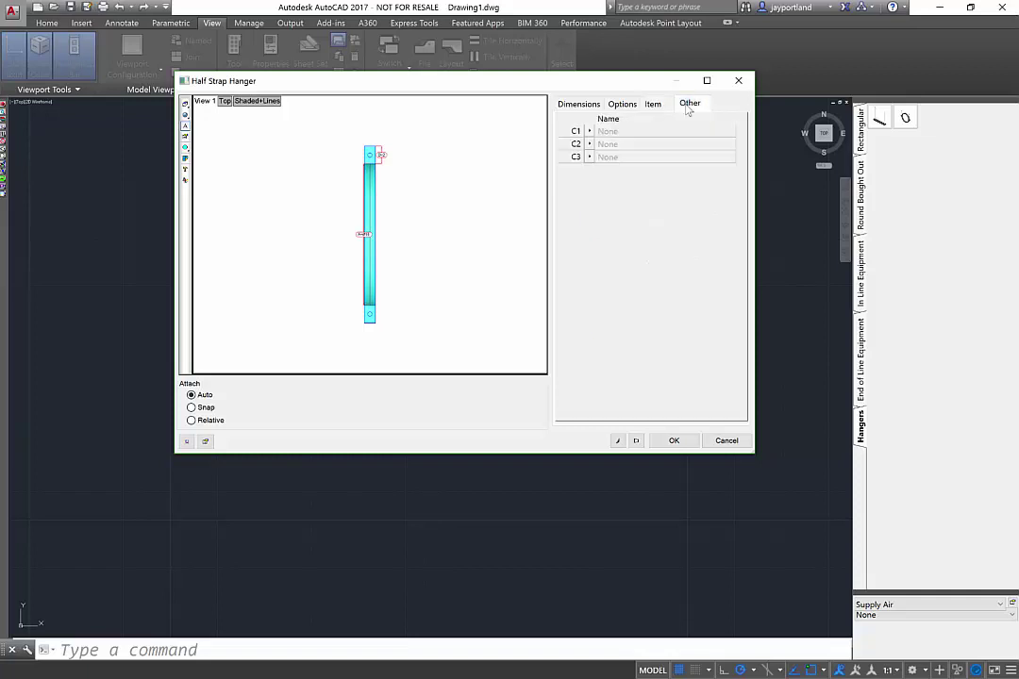
{"action": "left_click", "coordinate": [580, 105]}
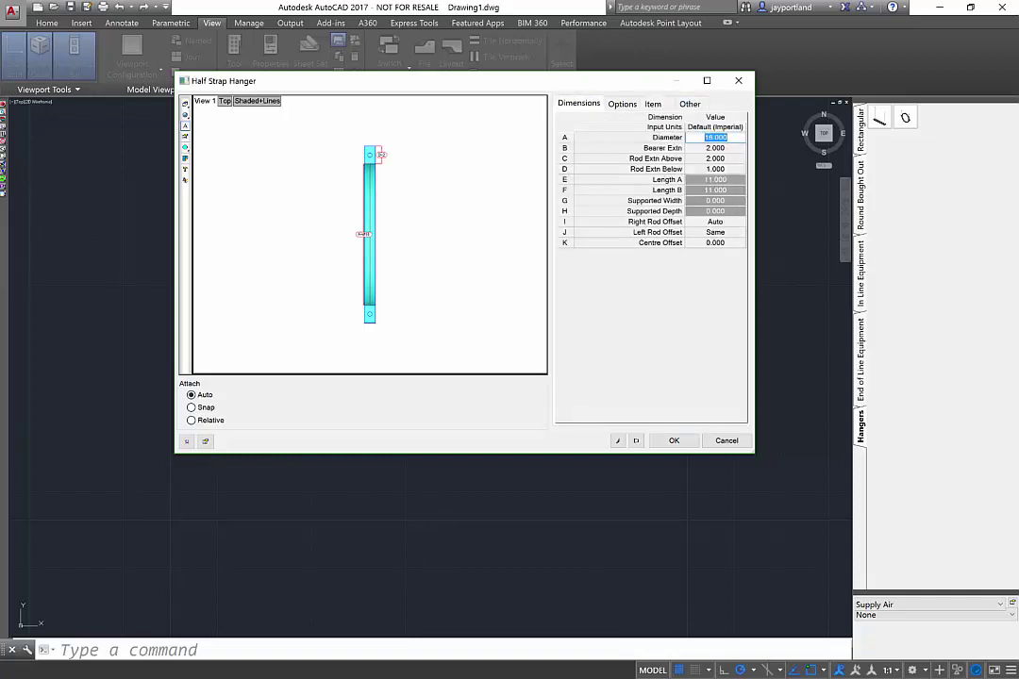
Switch back to Revit and compare the hanger item's properties with the MEP Fabrication Hangers parameters offered in Edit Label.
{"action": "key", "text": "alt+Tab"}
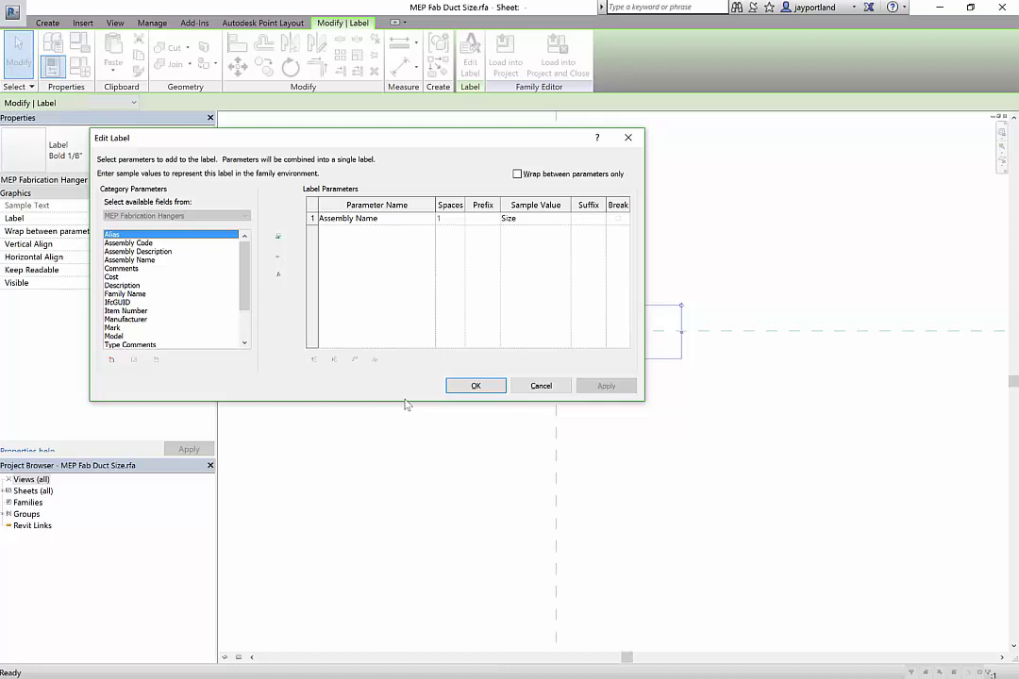
{"action": "scroll", "coordinate": [243, 319], "scroll_direction": "down", "scroll_amount": 2}
{"action": "scroll", "coordinate": [242, 319], "scroll_direction": "up", "scroll_amount": 3}
{"action": "scroll", "coordinate": [245, 309], "scroll_direction": "down", "scroll_amount": 3}
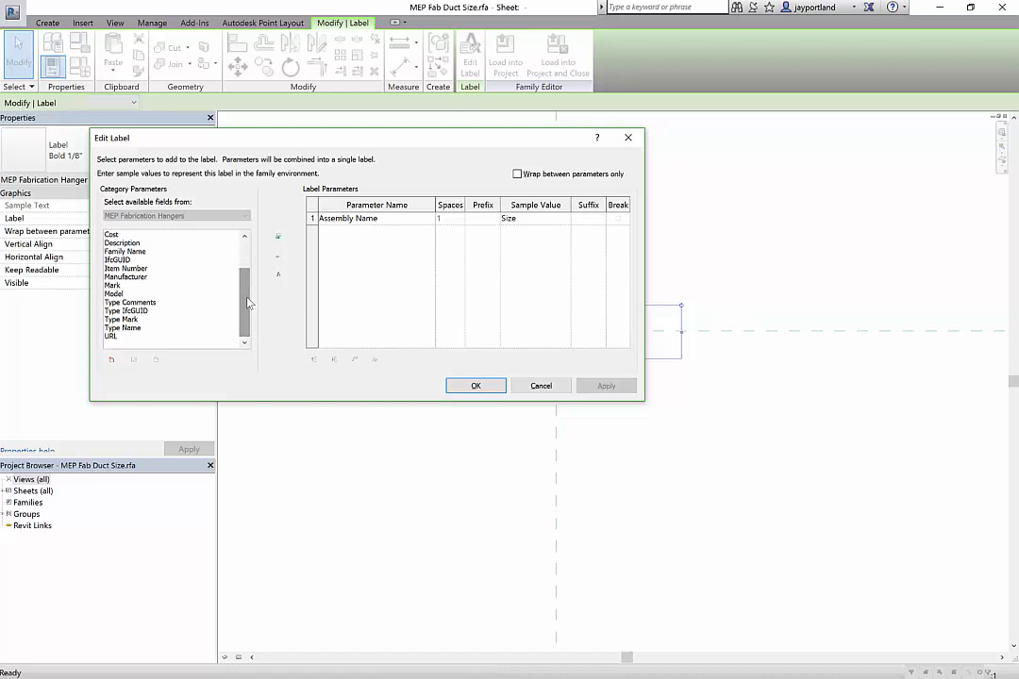
{"action": "left_click_drag", "start_coordinate": [248, 302], "coordinate": [248, 279]}
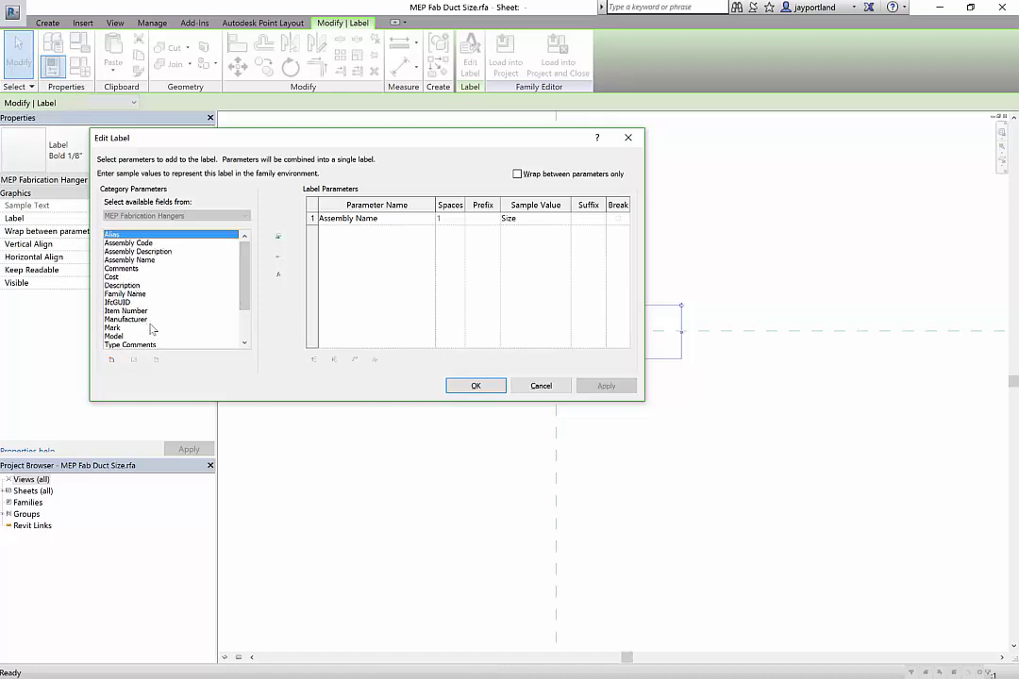
{"action": "left_click_drag", "start_coordinate": [243, 275], "coordinate": [242, 301]}
{"action": "left_click", "coordinate": [125, 337]}
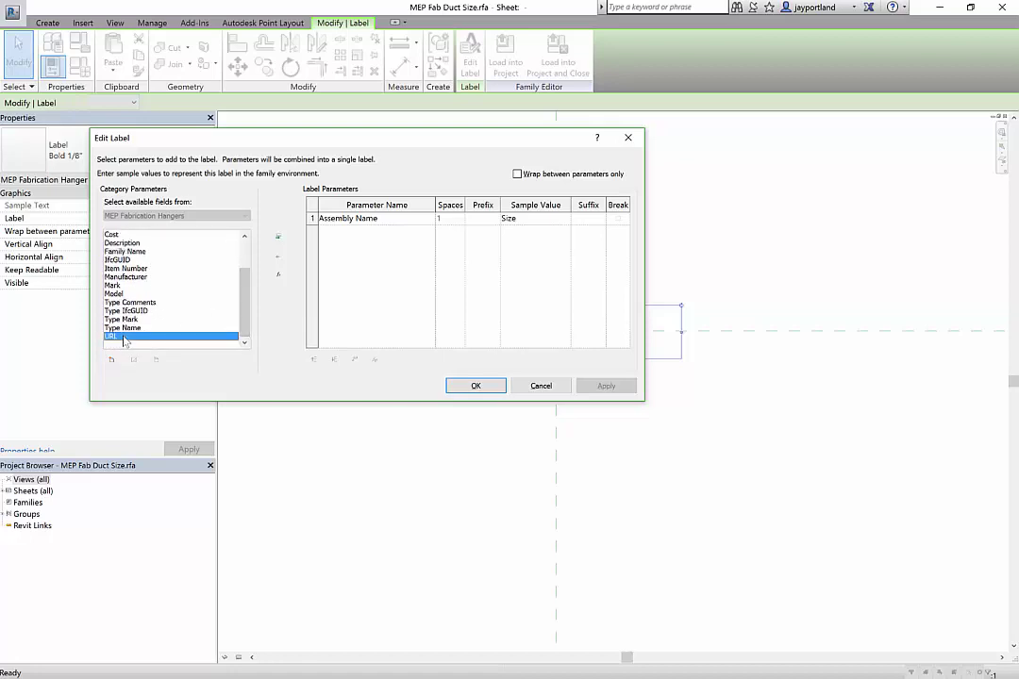
Review the available hanger parameters from URL back up to Alias for one that could carry the hanger size.
{"action": "key", "text": "Up"}
{"action": "key", "text": "Up"}
{"action": "key", "text": "Up"}
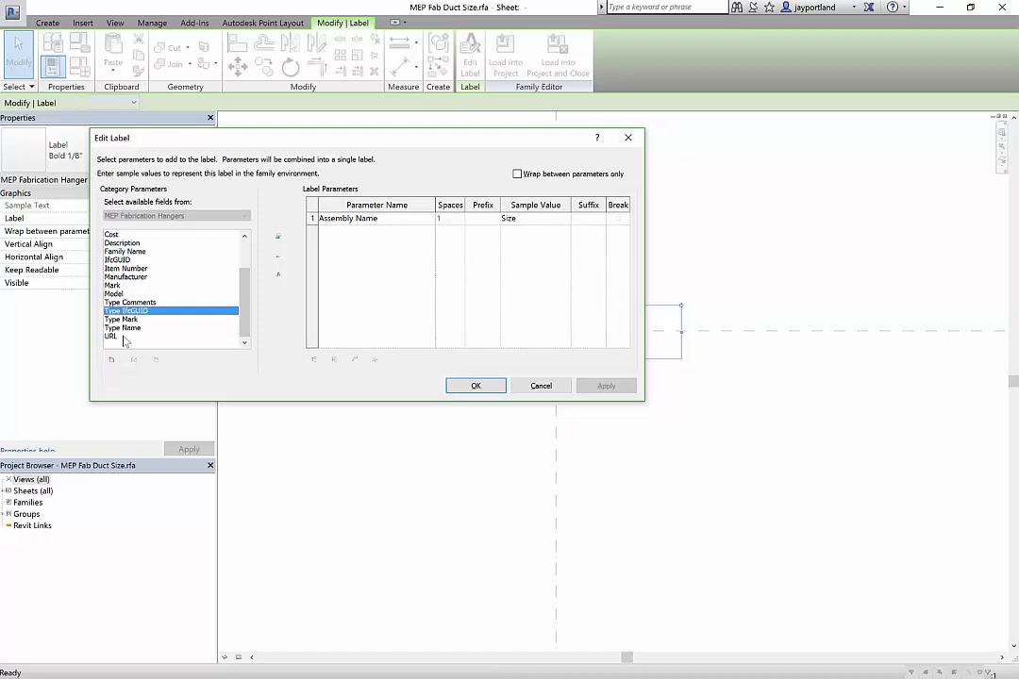
{"action": "key", "text": "Up"}
{"action": "key", "text": "Up"}
{"action": "key", "text": "Up"}
{"action": "key", "text": "Up"}
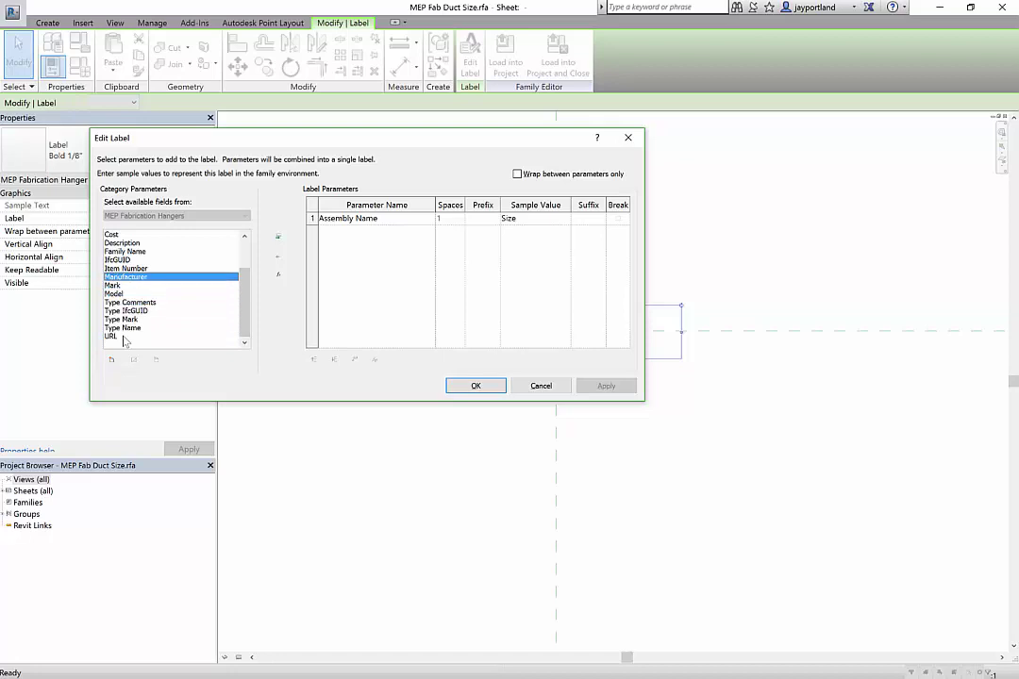
{"action": "key", "text": "Up"}
{"action": "key", "text": "Up"}
{"action": "key", "text": "Up"}
{"action": "key", "text": "Up"}
{"action": "key", "text": "Up"}
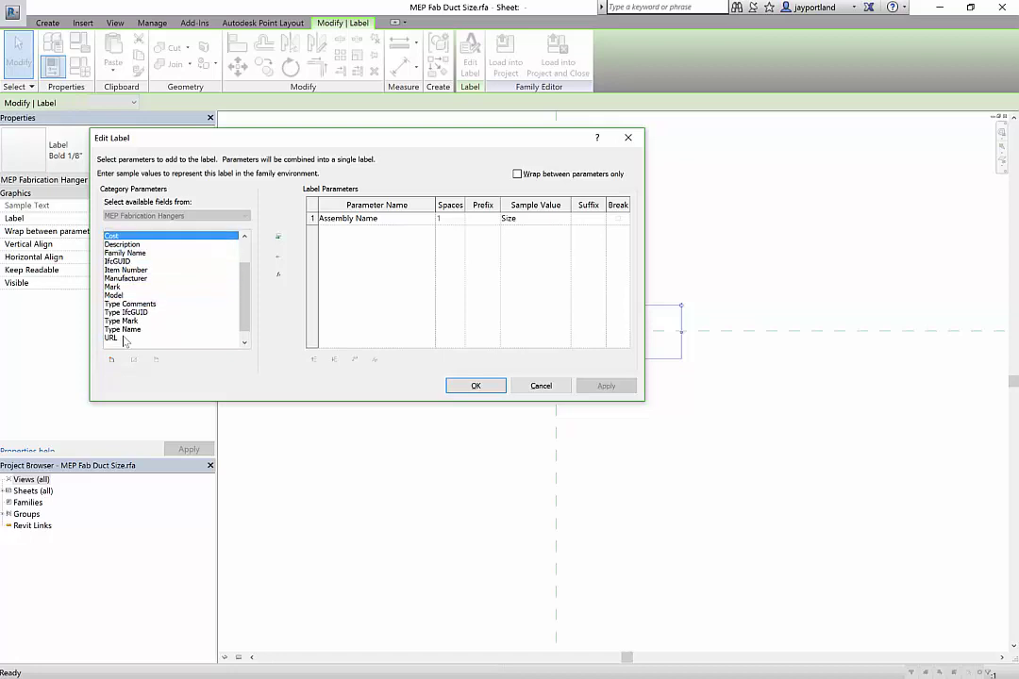
{"action": "key", "text": "Up"}
{"action": "key", "text": "Up"}
{"action": "key", "text": "Up"}
{"action": "key", "text": "Up"}
{"action": "key", "text": "Up"}
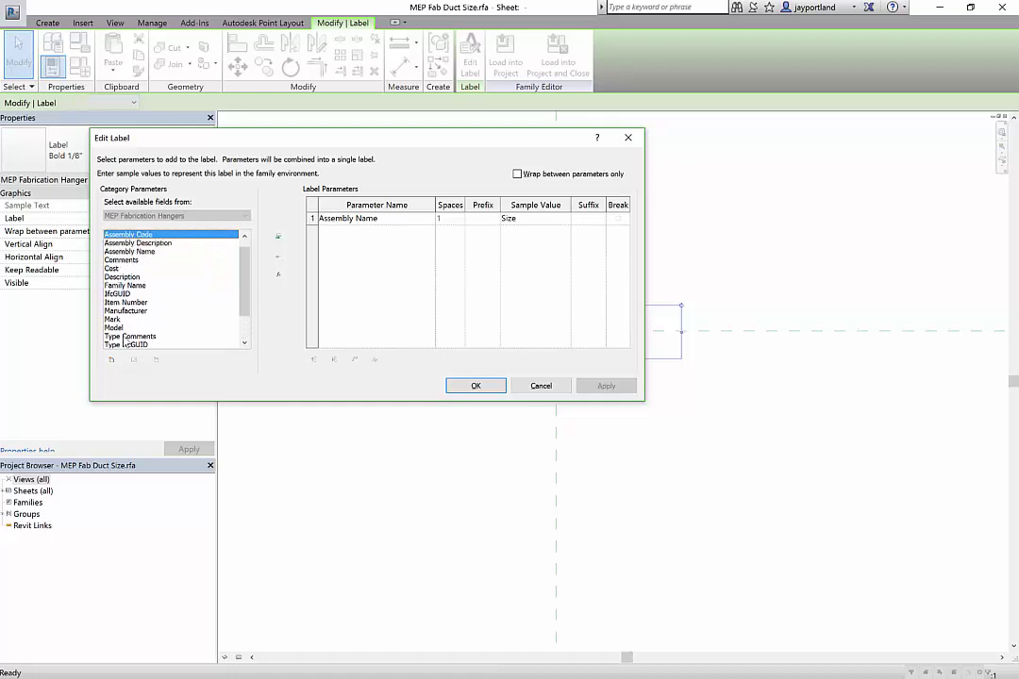
Replace Assembly Name with Comments in the hanger tag's label and widen the label so its sample text fits on one line.
{"action": "key", "text": "Down"}
{"action": "key", "text": "Down"}
{"action": "key", "text": "Down"}
{"action": "key", "text": "Down"}
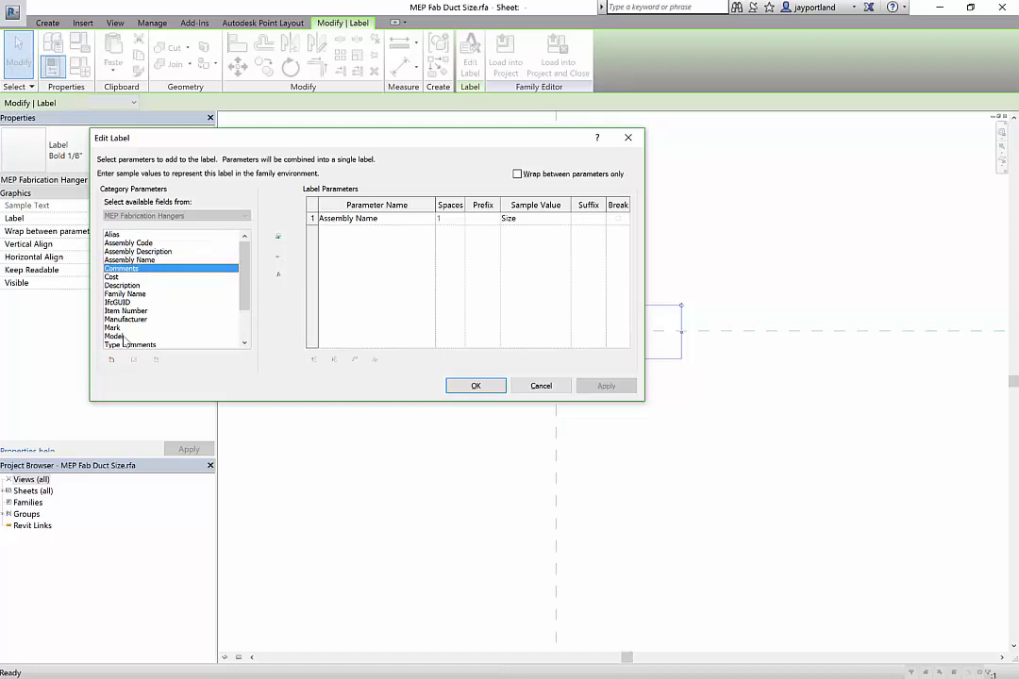
{"action": "left_click", "coordinate": [280, 238]}
{"action": "left_click", "coordinate": [362, 220]}
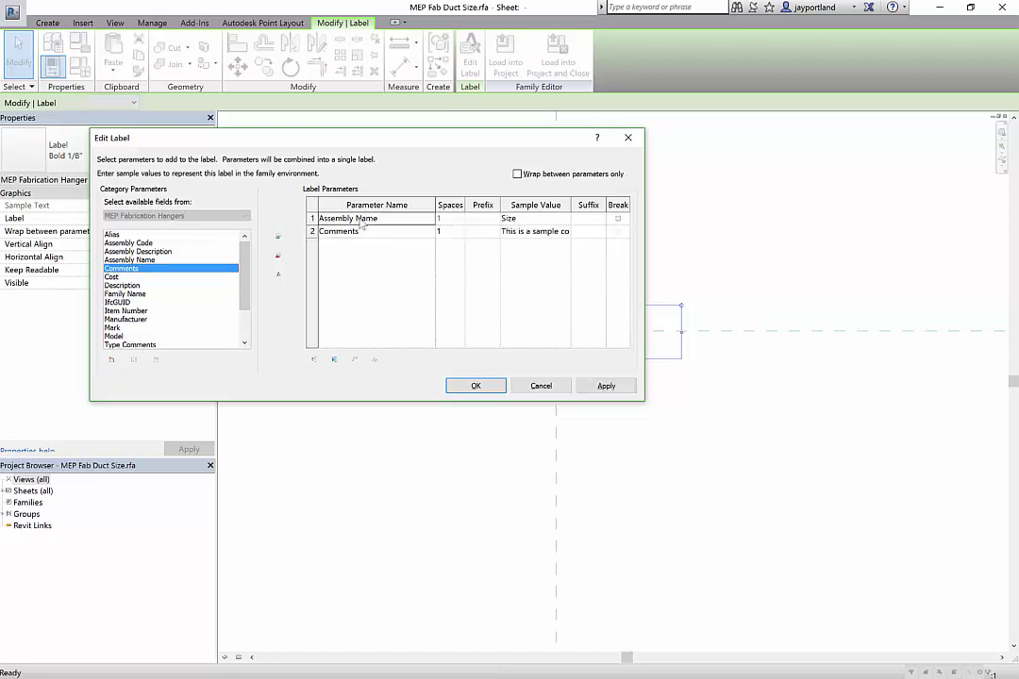
{"action": "left_click", "coordinate": [280, 257]}
{"action": "left_click", "coordinate": [477, 385]}
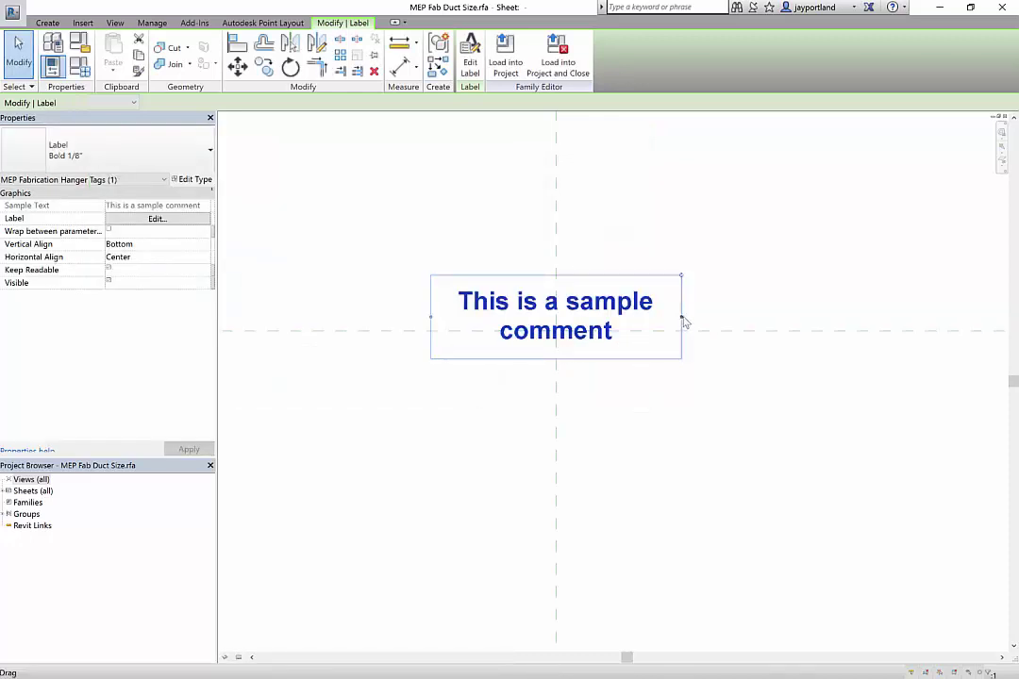
{"action": "left_click_drag", "start_coordinate": [682, 321], "coordinate": [766, 320]}
{"action": "left_click", "coordinate": [719, 409]}
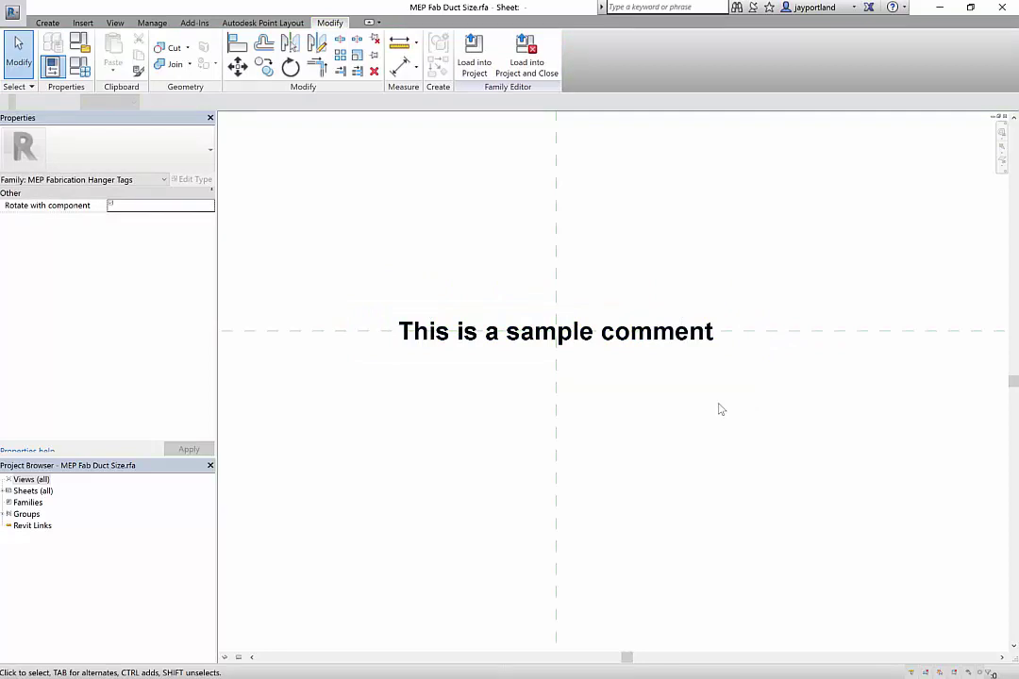
Save the tag family to the Desktop as MEP Fab Hanger Size.rfa, replacing the existing file.
{"action": "left_click", "coordinate": [527, 71]}
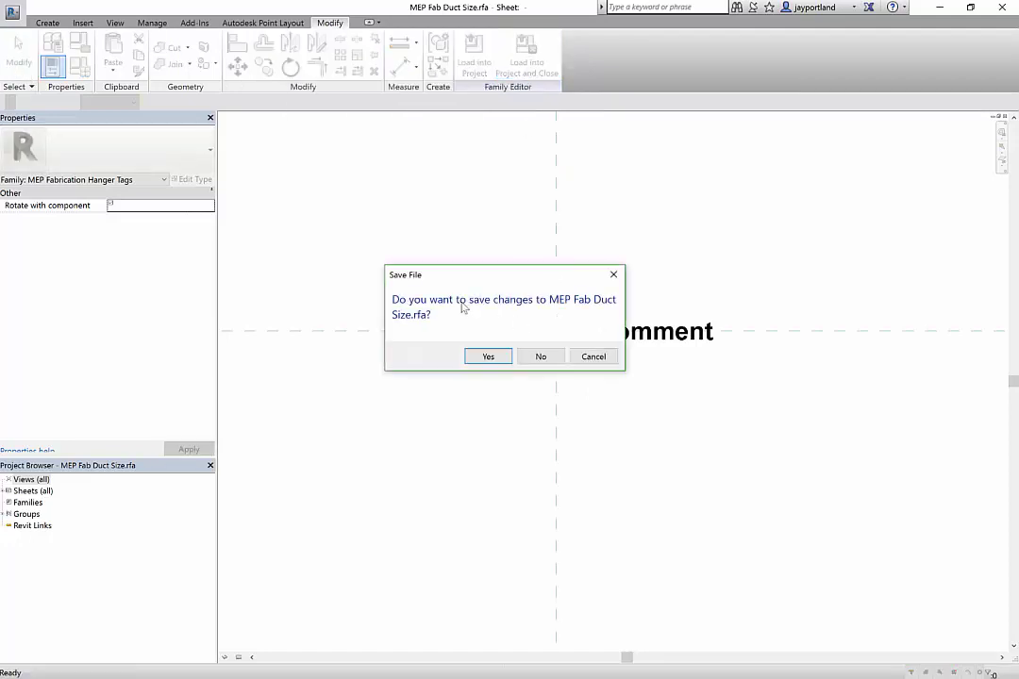
{"action": "left_click", "coordinate": [594, 356]}
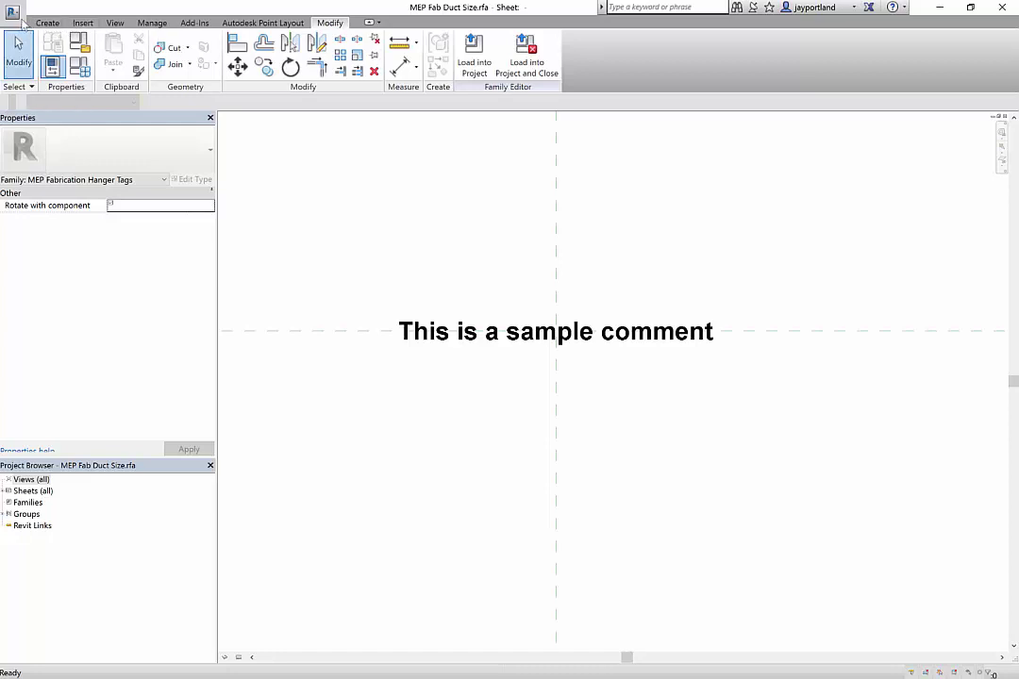
{"action": "left_click", "coordinate": [19, 17]}
{"action": "mouse_move", "coordinate": [57, 179]}
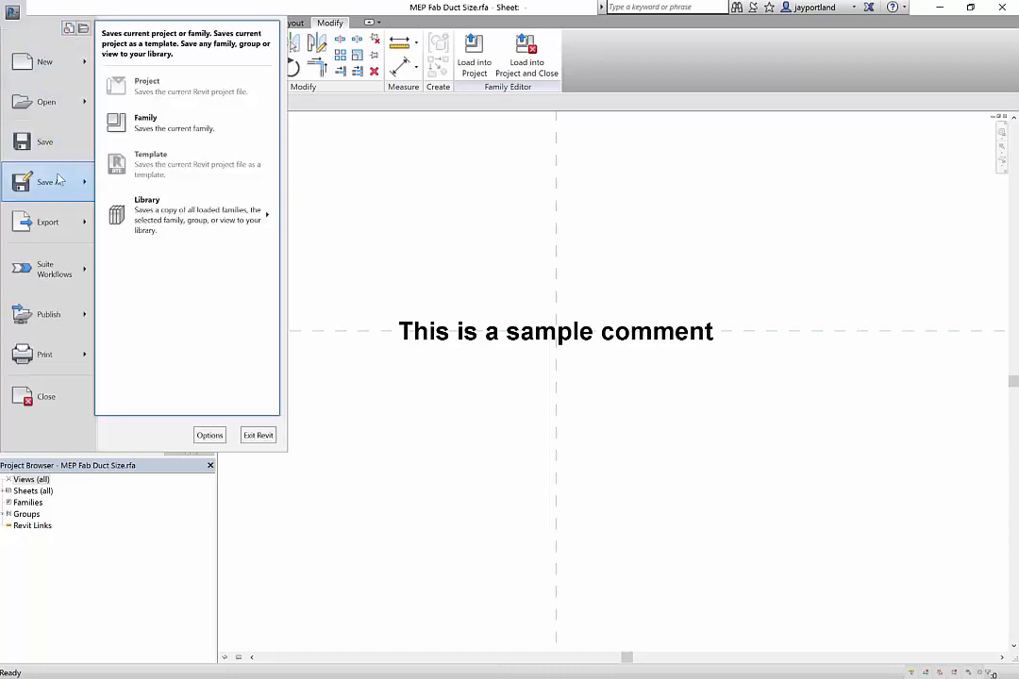
{"action": "left_click", "coordinate": [186, 141]}
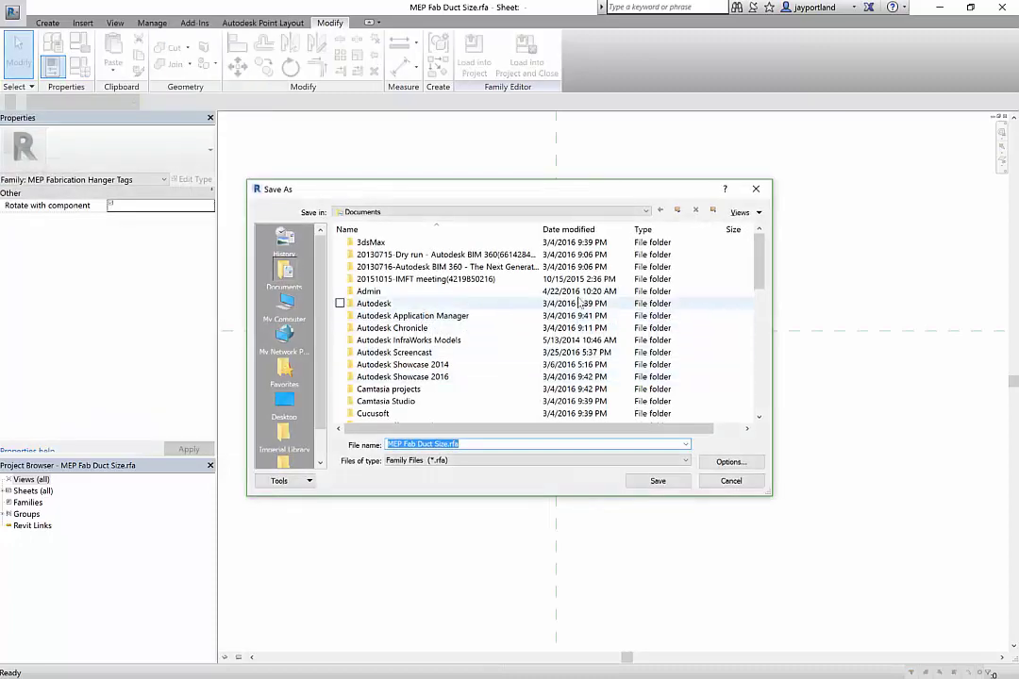
{"action": "left_click", "coordinate": [284, 304]}
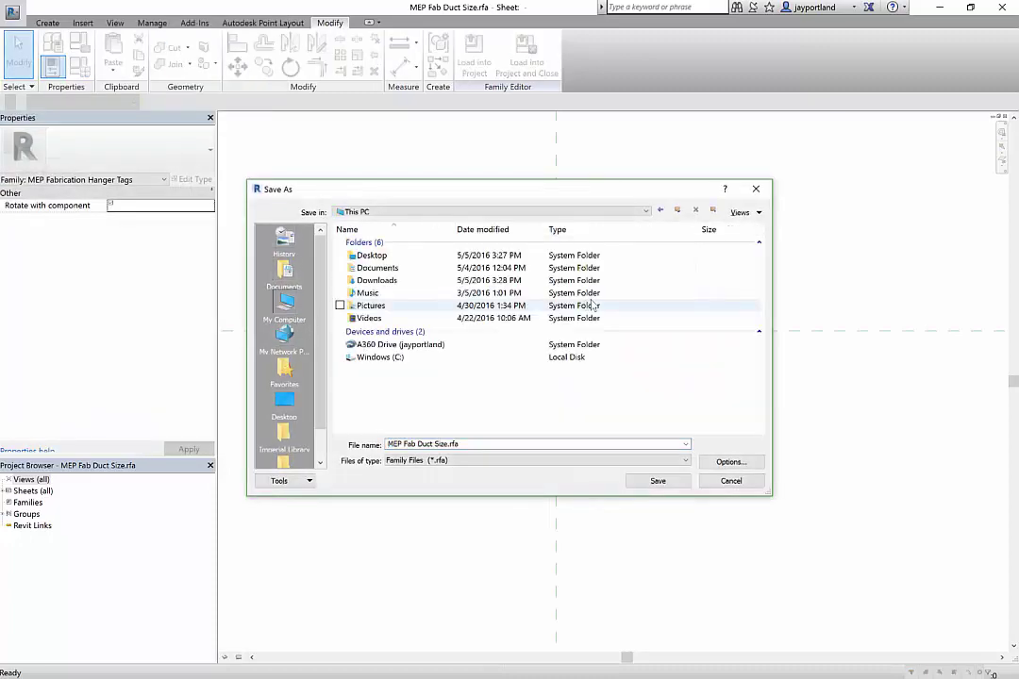
{"action": "left_click", "coordinate": [283, 403]}
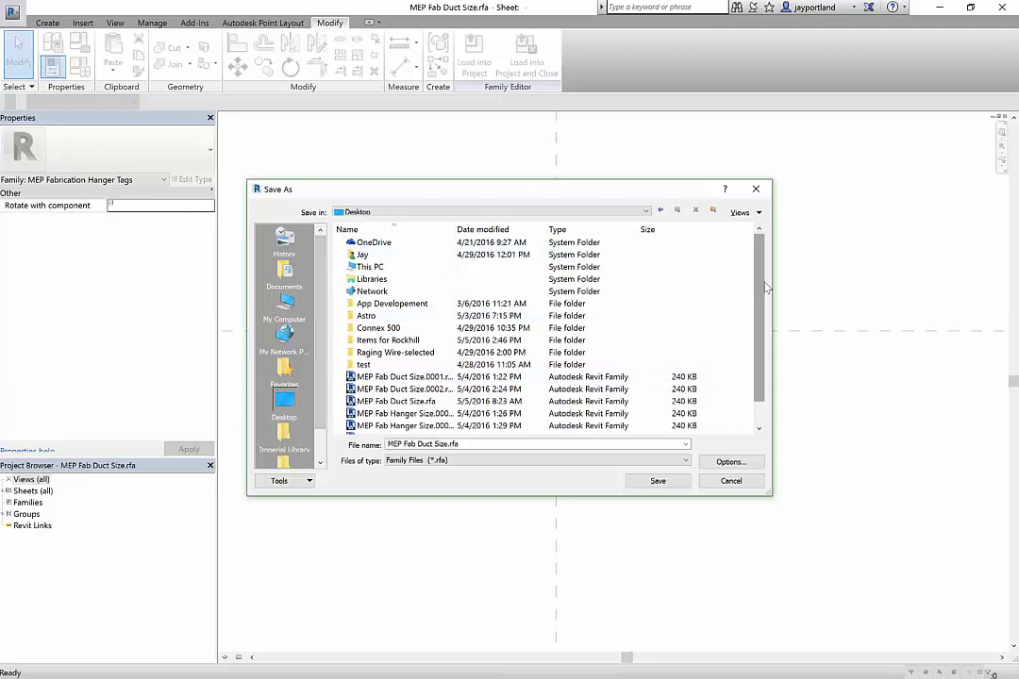
{"action": "scroll", "coordinate": [763, 350], "scroll_direction": "down", "scroll_amount": 1}
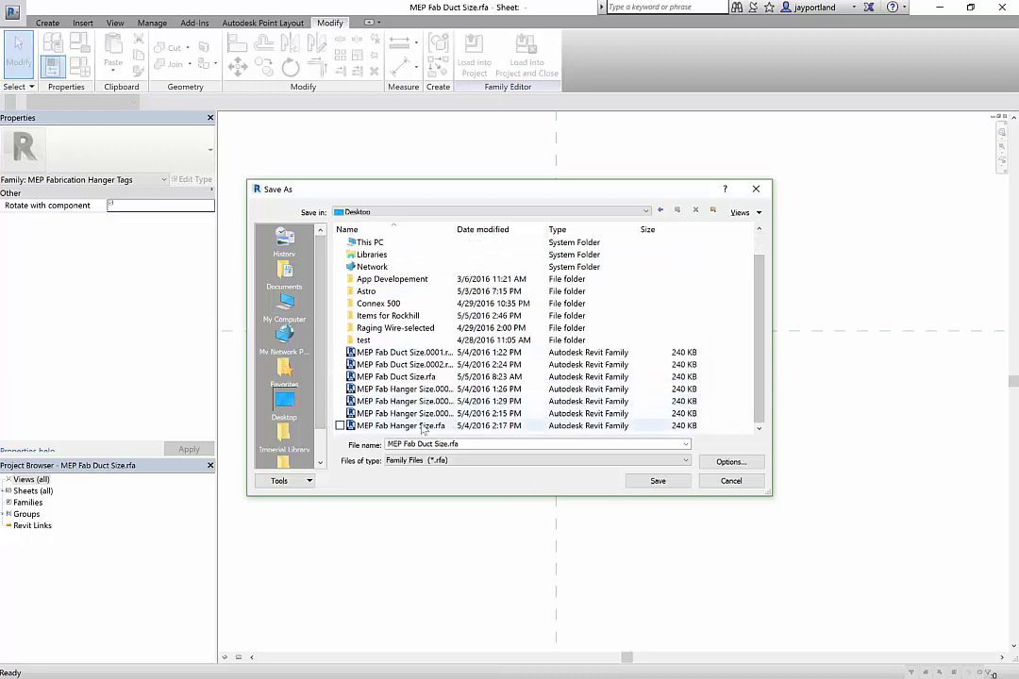
{"action": "left_click", "coordinate": [419, 429]}
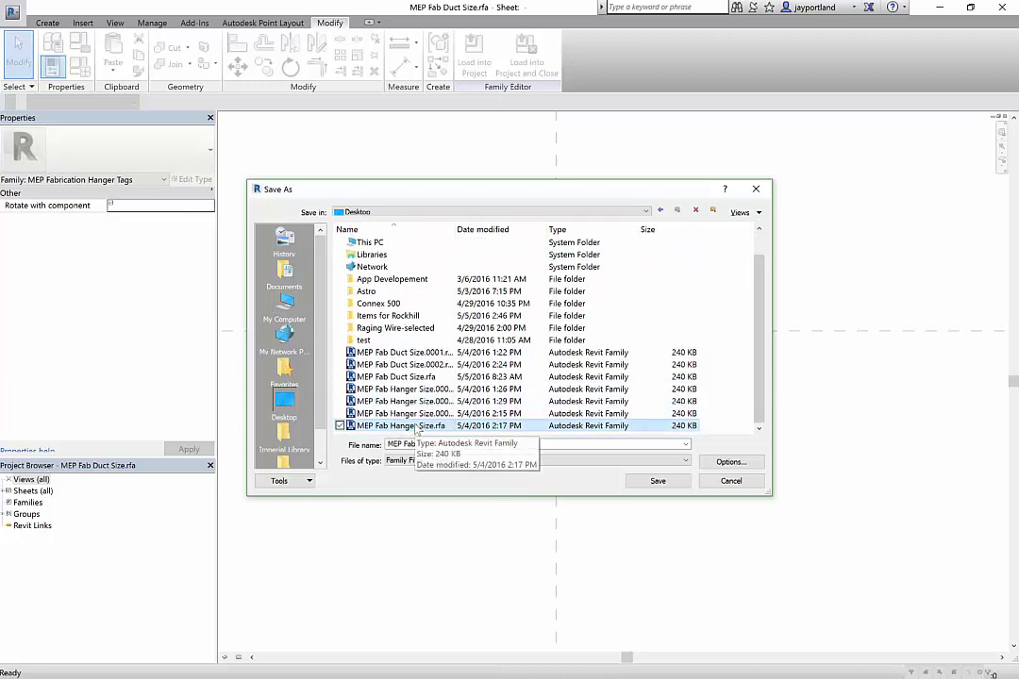
{"action": "left_click", "coordinate": [657, 482]}
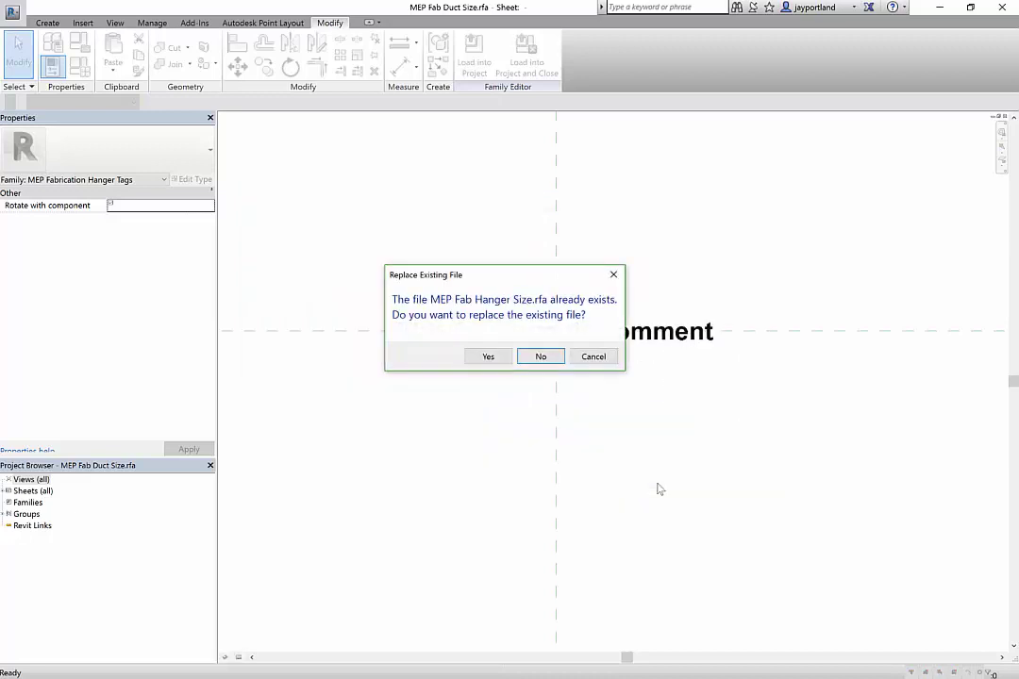
{"action": "left_click", "coordinate": [491, 359]}
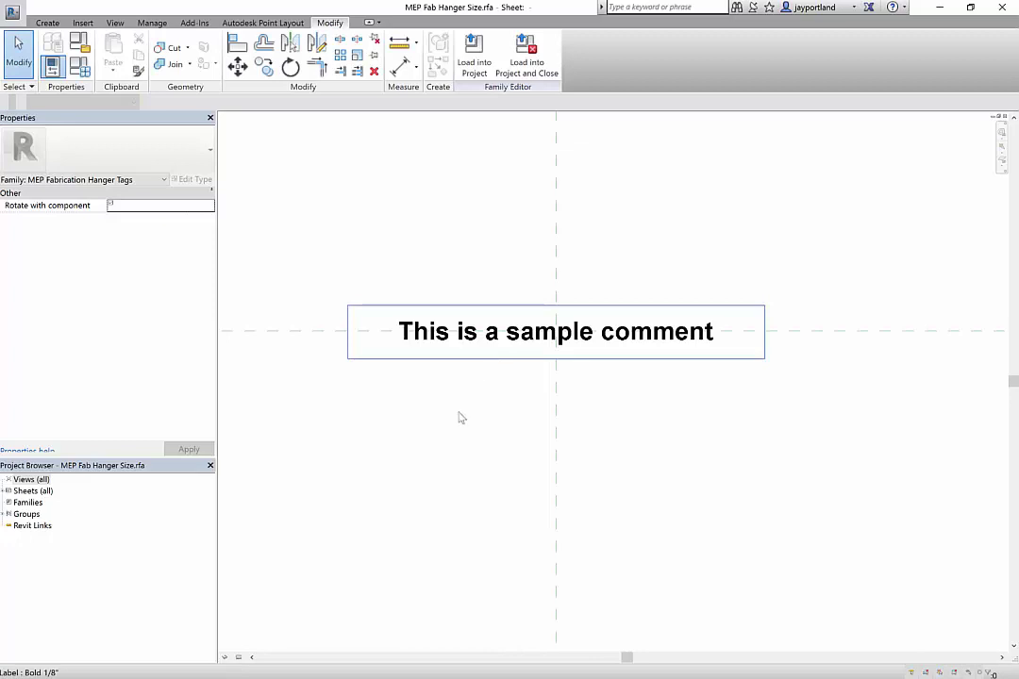
Load the hanger tag family into the project, close the family, and switch from AutoCAD back to the Revit project.
{"action": "left_click", "coordinate": [527, 62]}
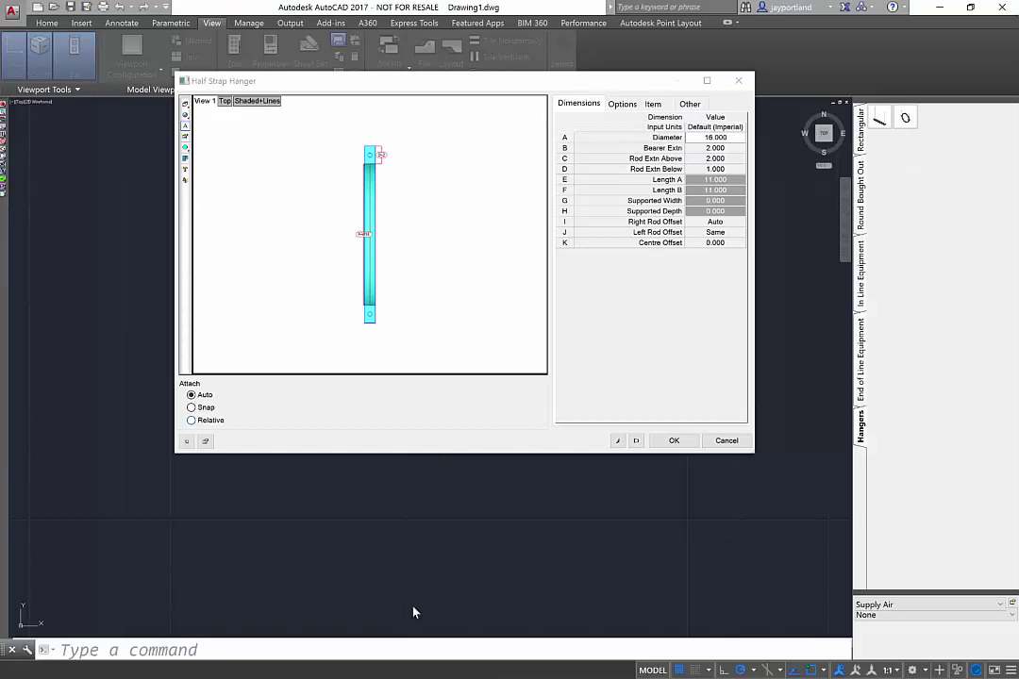
{"action": "key", "text": "alt+Tab"}
{"action": "key", "text": "alt+Tab"}
{"action": "key", "text": "alt+Tab"}
{"action": "key", "text": "alt+Tab"}
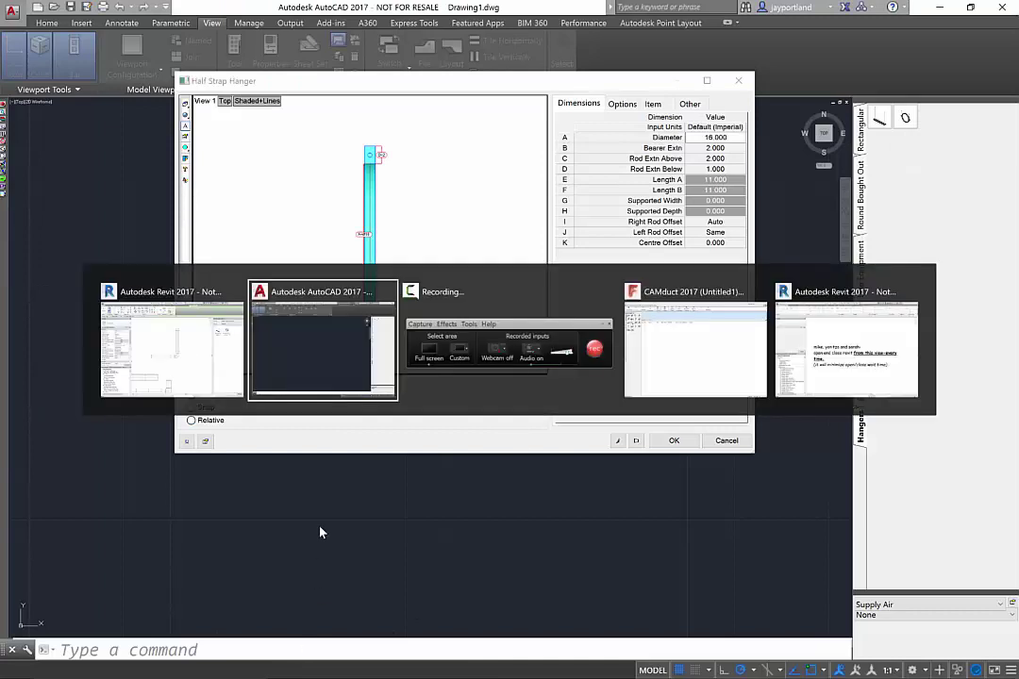
{"action": "key", "text": "alt+Tab"}
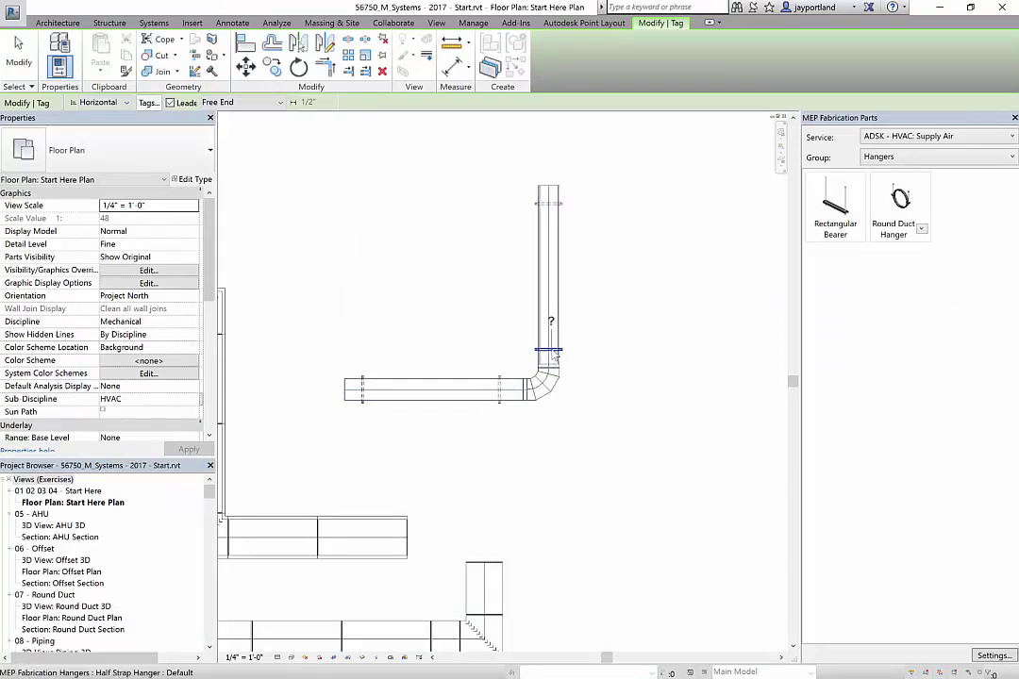
Tag the hanger just above the elbow on the vertical duct, placing the tag to its lower right with a leader.
{"action": "left_click", "coordinate": [551, 350]}
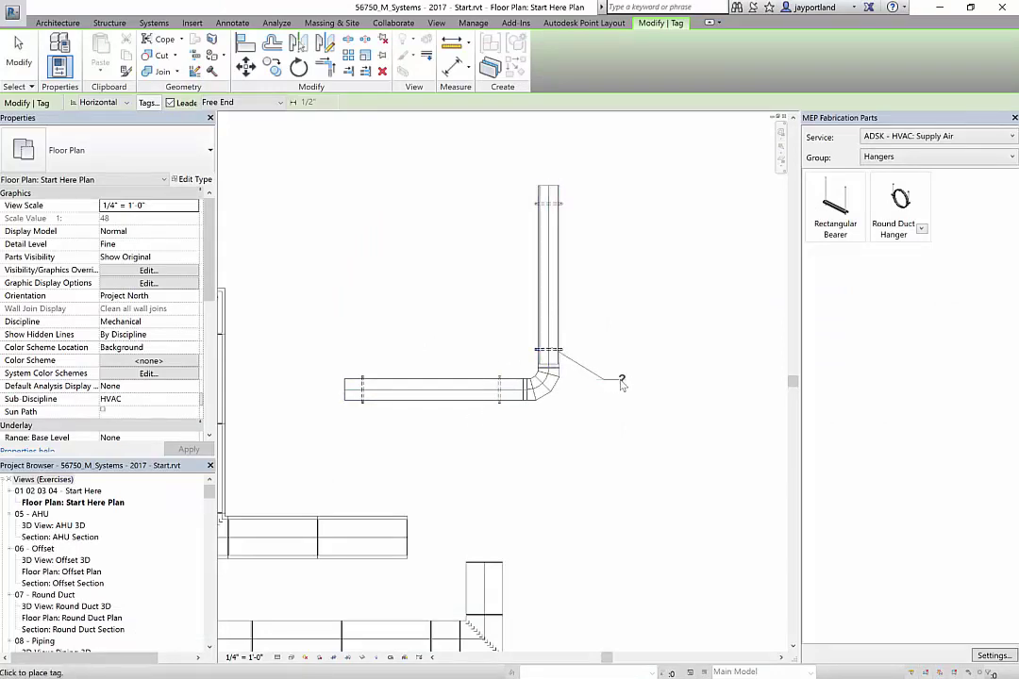
{"action": "left_click", "coordinate": [623, 380]}
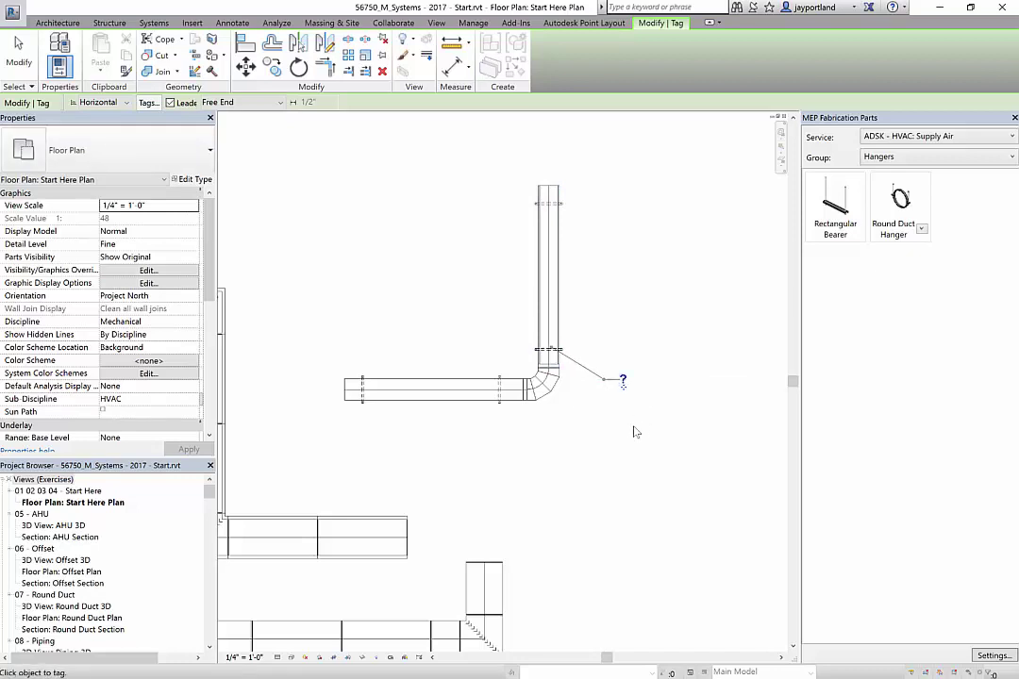
{"action": "scroll", "coordinate": [628, 382], "scroll_direction": "up", "scroll_amount": 4}
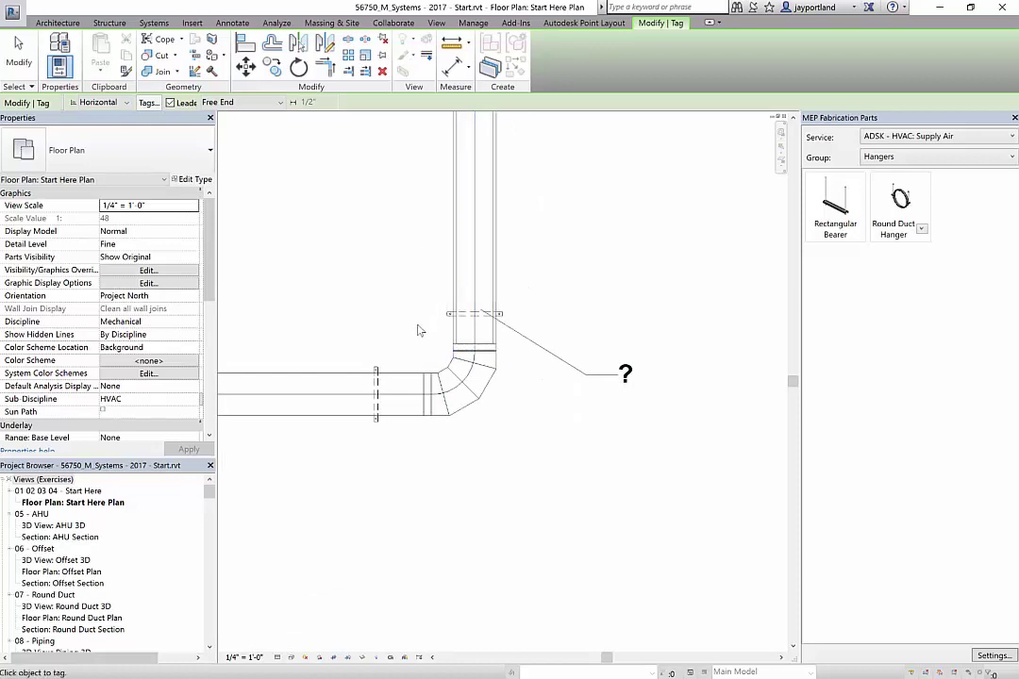
{"action": "key", "text": "Escape"}
Select all Half Strap Hanger instances visible in the view and set their Comments to 14".
{"action": "left_click", "coordinate": [452, 321]}
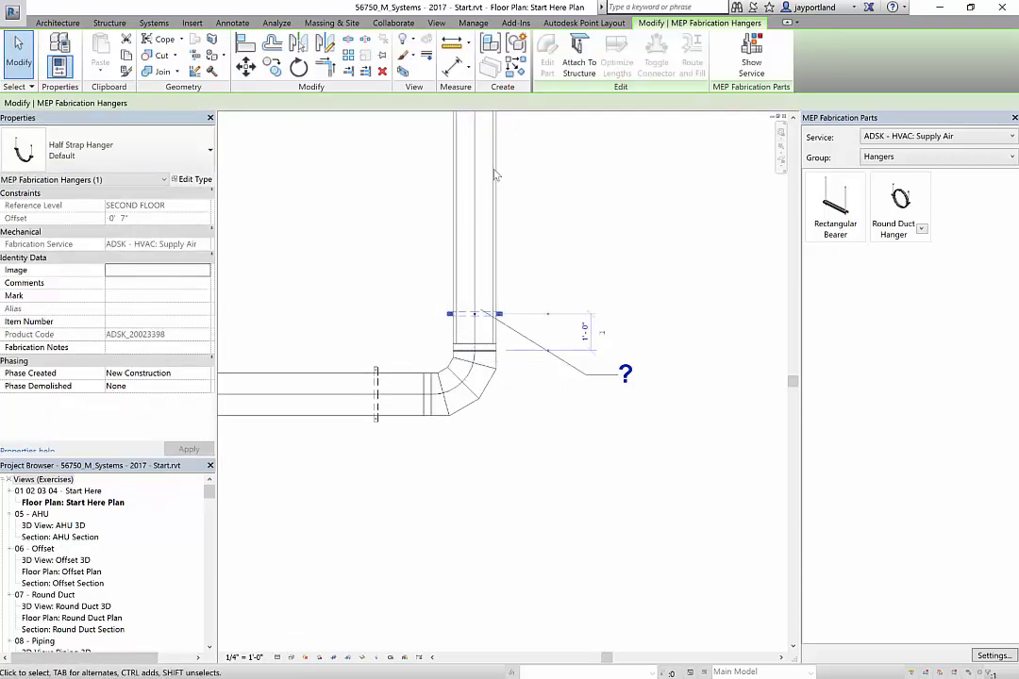
{"action": "scroll", "coordinate": [555, 335], "scroll_direction": "down", "scroll_amount": 4}
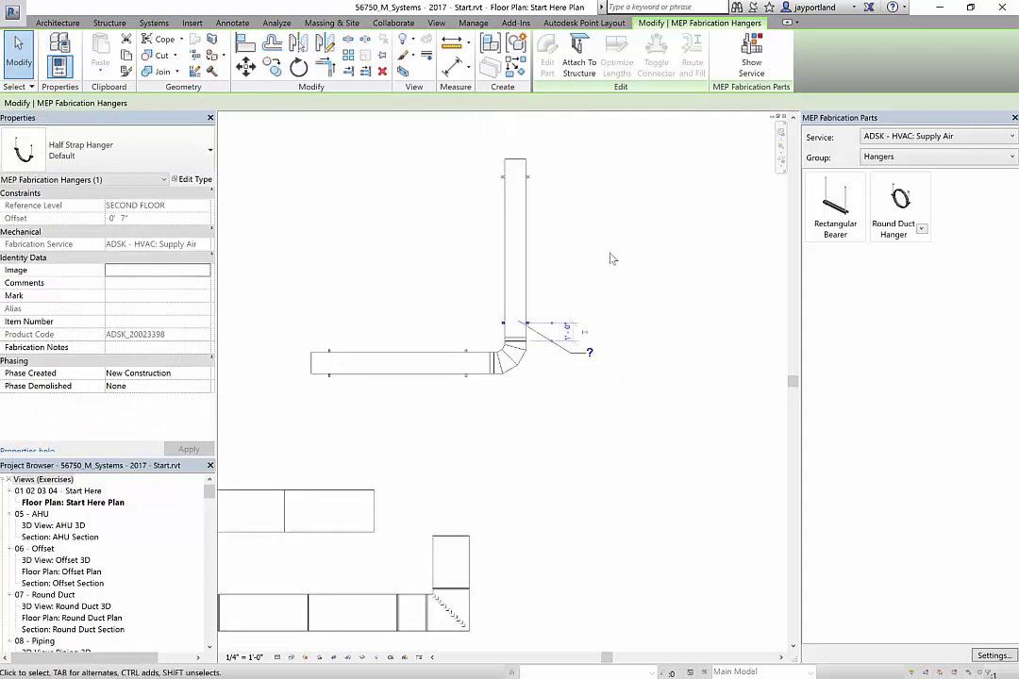
{"action": "right_click", "coordinate": [562, 306]}
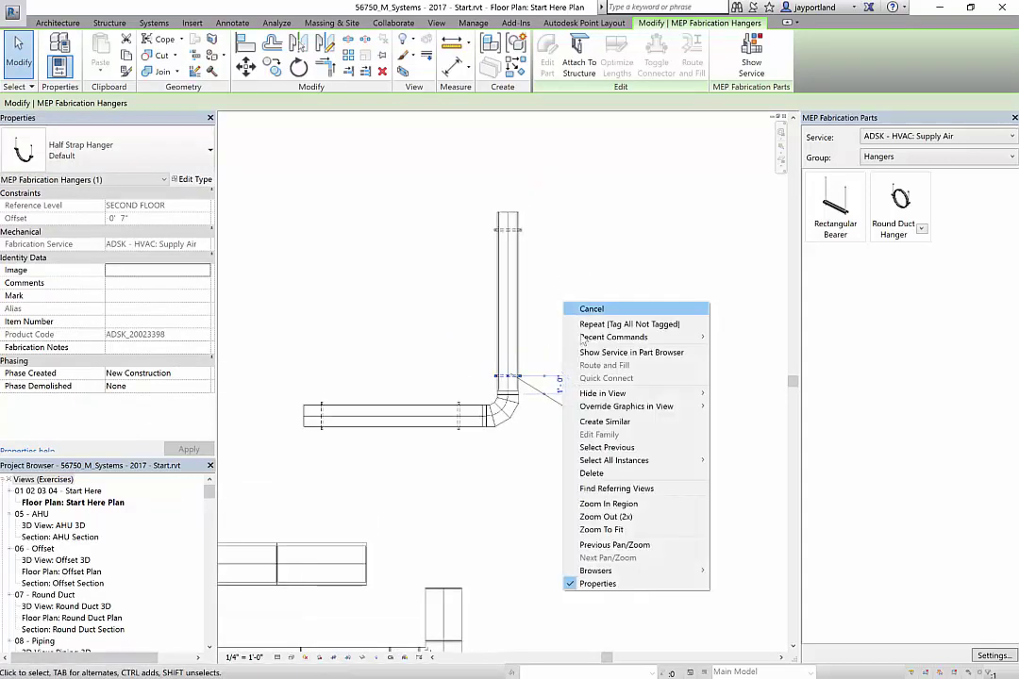
{"action": "mouse_move", "coordinate": [642, 470]}
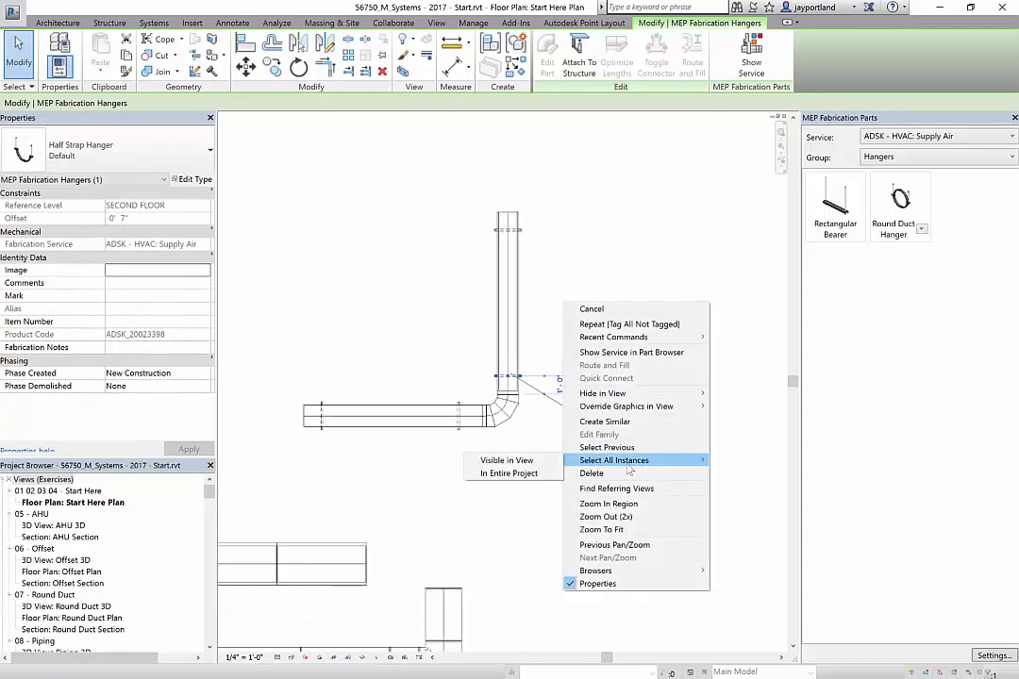
{"action": "left_click", "coordinate": [524, 462]}
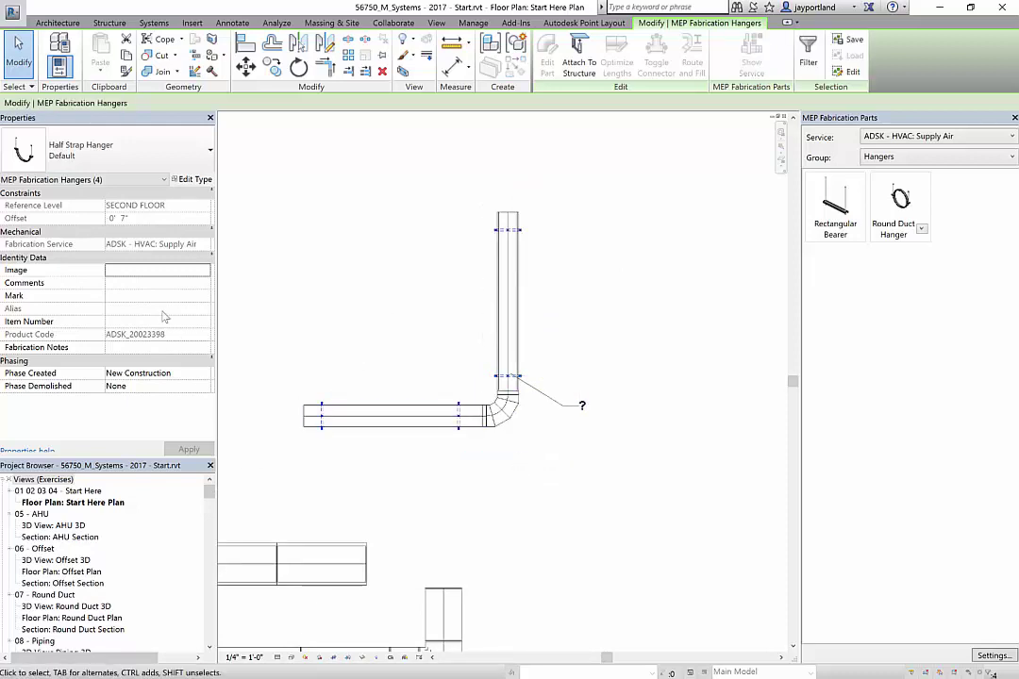
{"action": "left_click", "coordinate": [126, 282]}
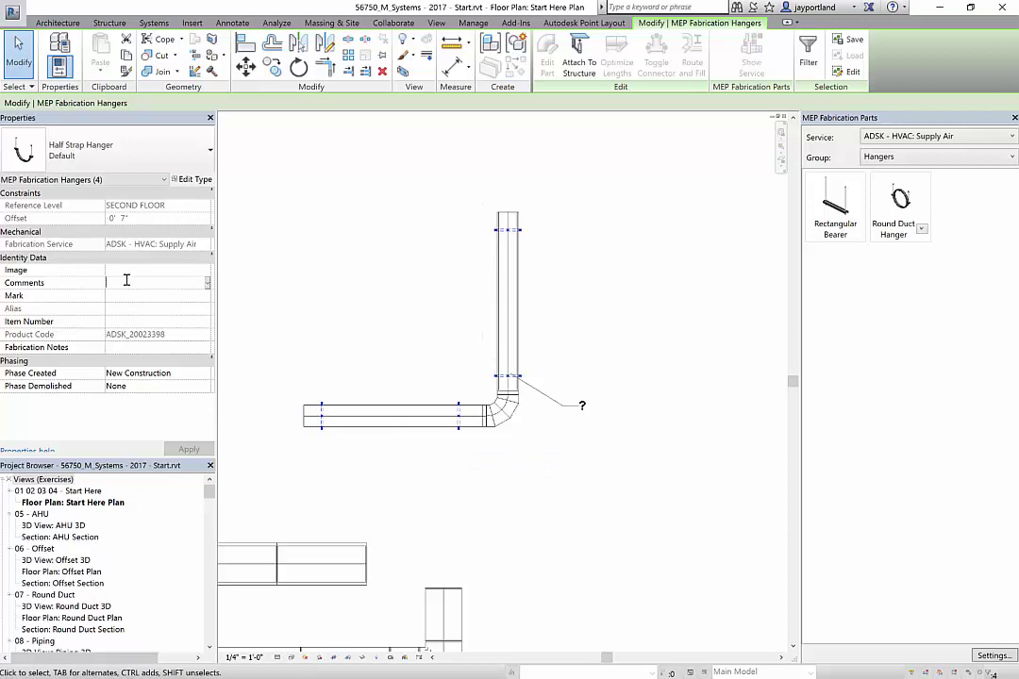
{"action": "type", "text": "14\""}
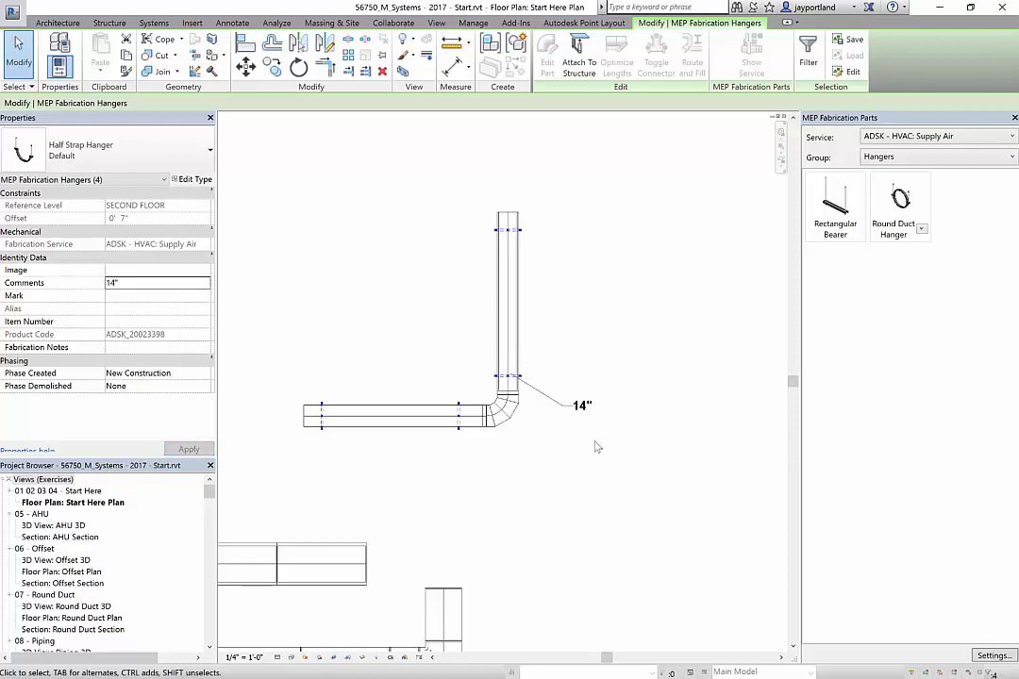
{"action": "left_click", "coordinate": [557, 423]}
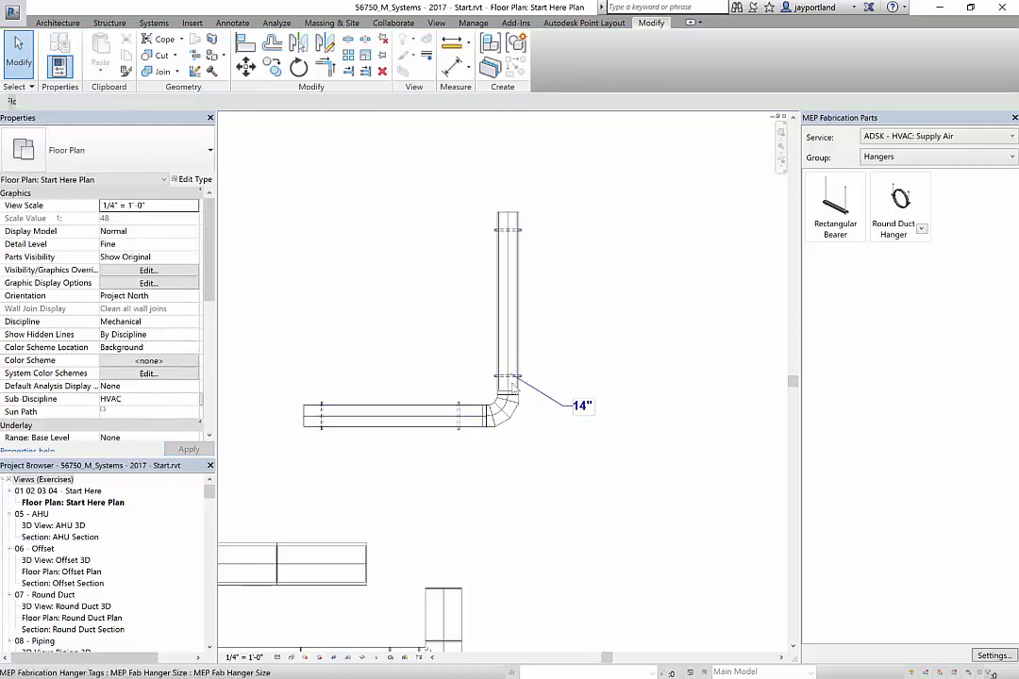